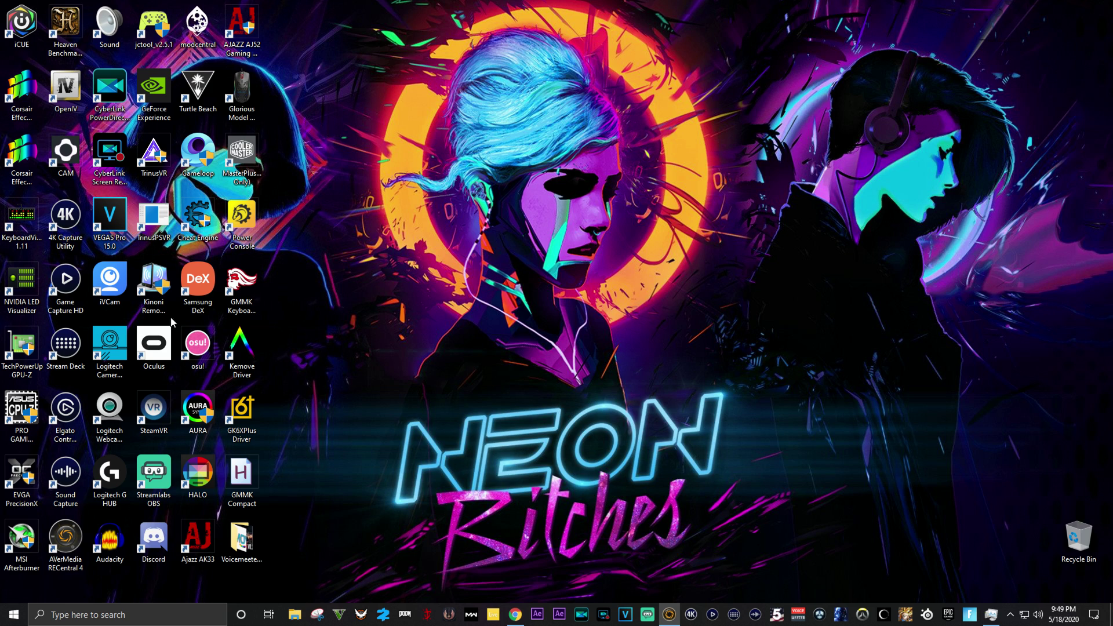
Launch Stream Deck from the desktop to check its main window, and close it.
click(72, 348)
double_click(72, 348)
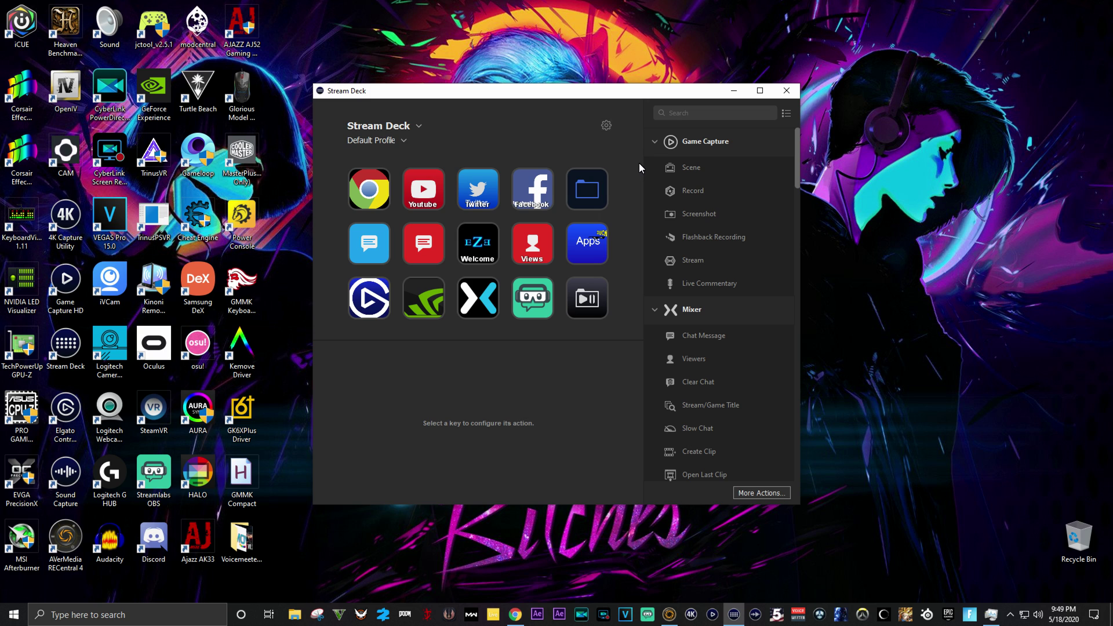
click(787, 91)
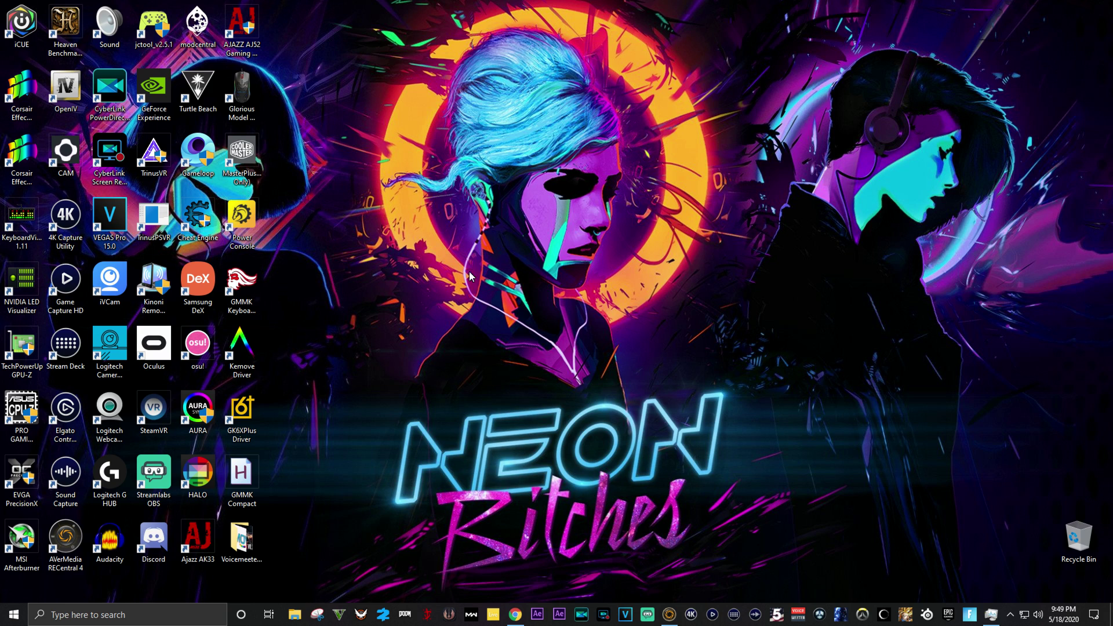
Check the hidden system tray icons and return to the desktop.
click(1010, 614)
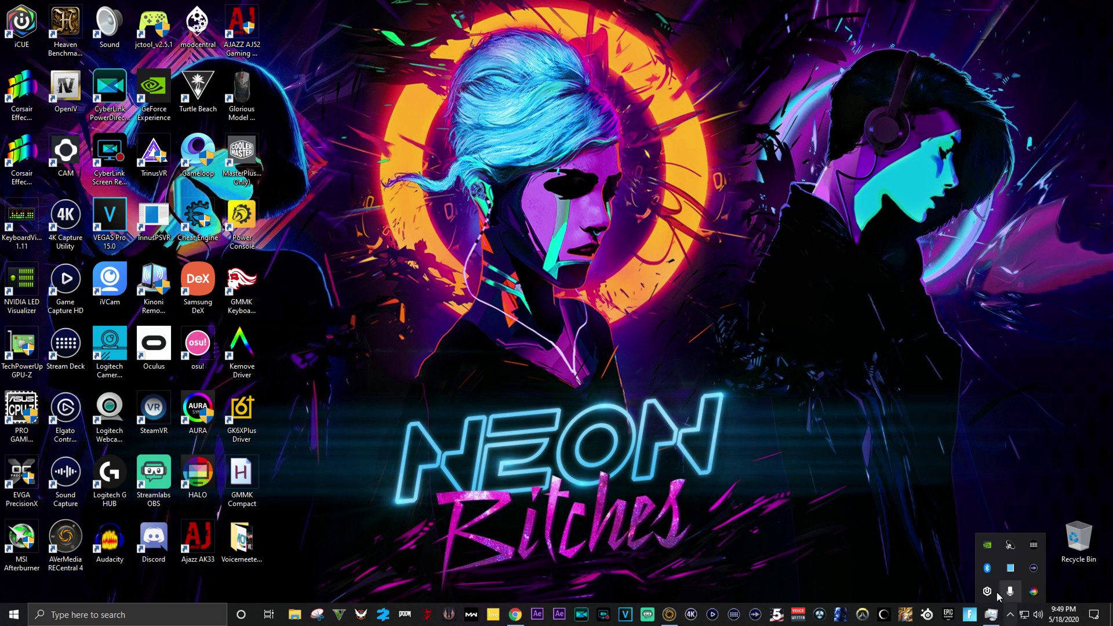
right_click(1033, 570)
click(1031, 540)
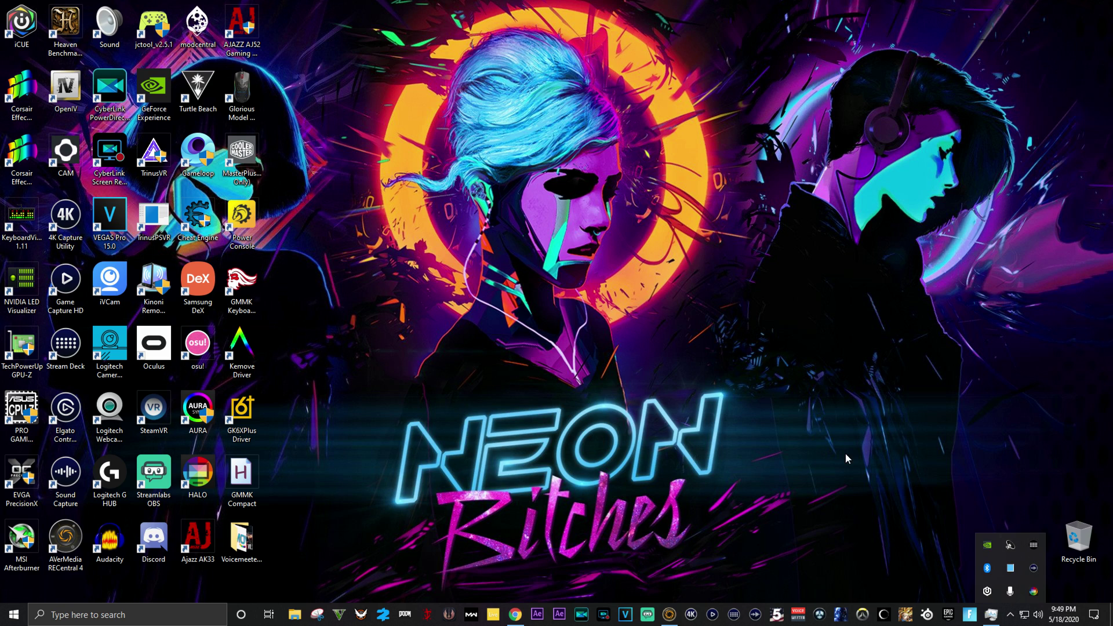
click(578, 336)
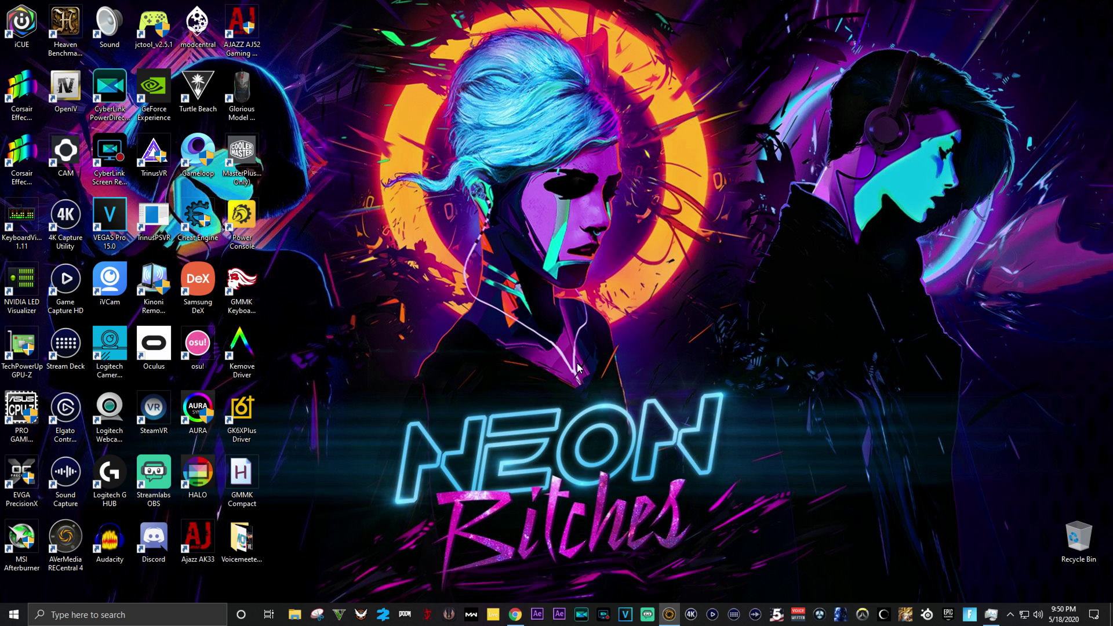
right_click(562, 294)
click(597, 328)
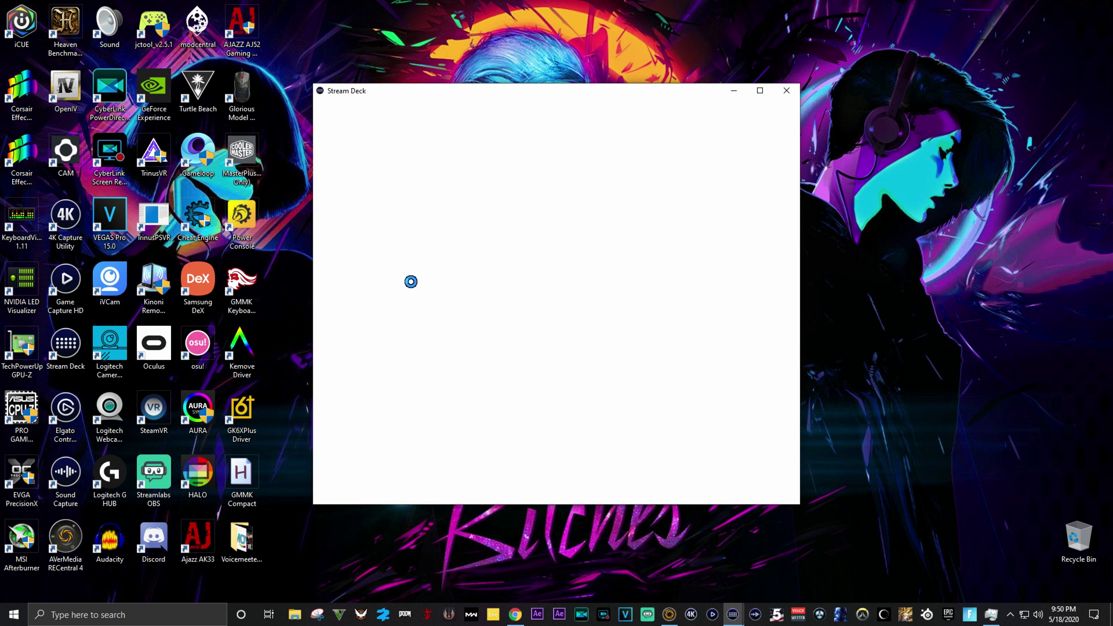
Try to install the Stream Deck software update and exit the setup wizard.
click(787, 94)
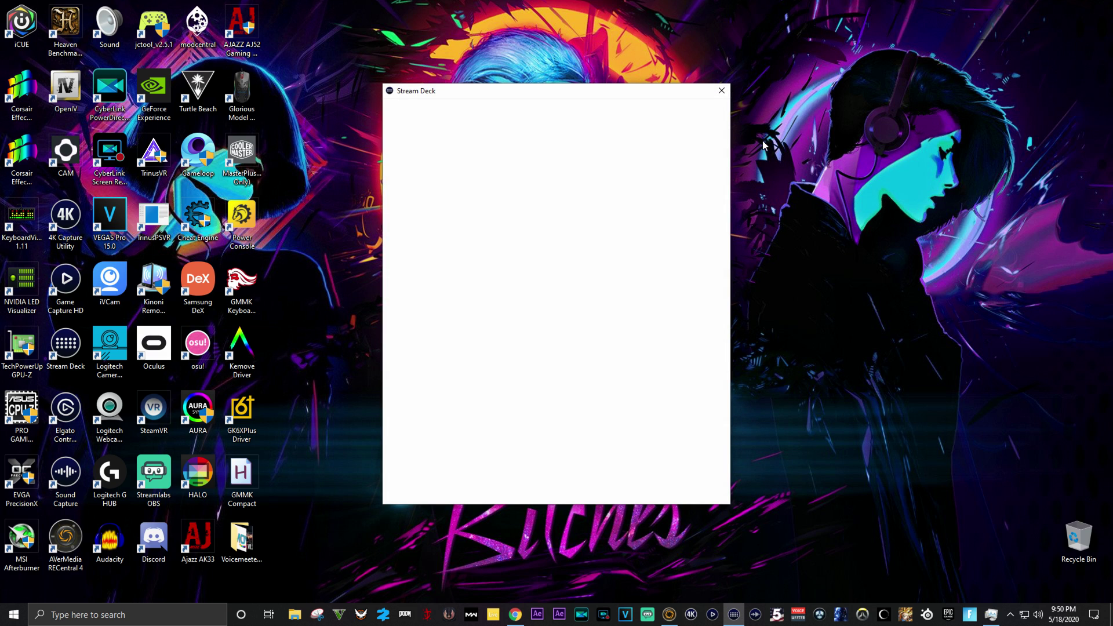
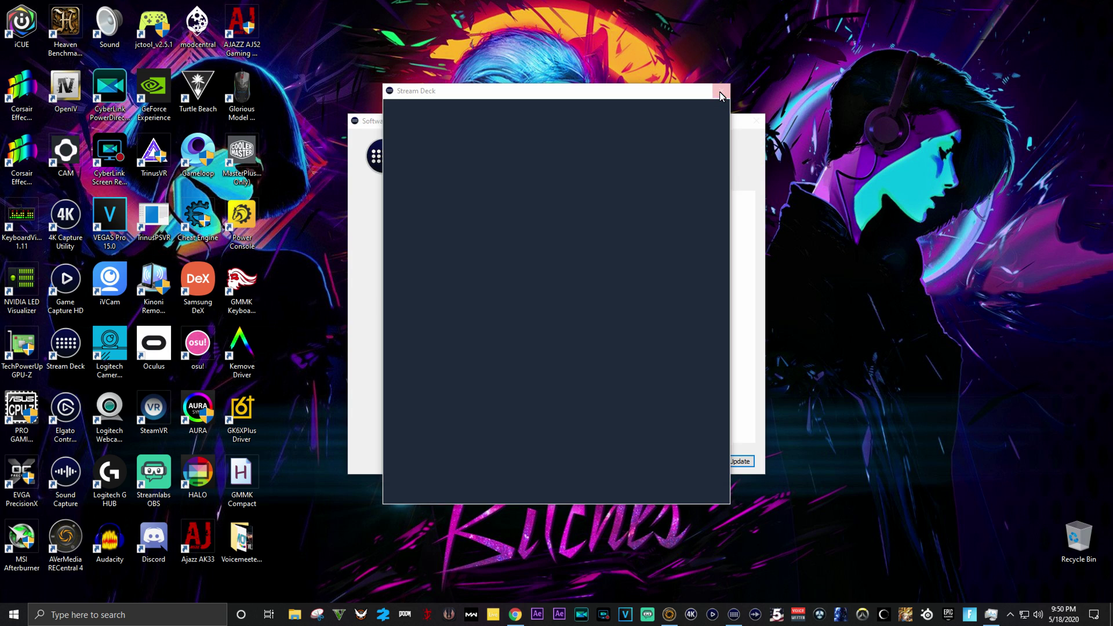
click(728, 463)
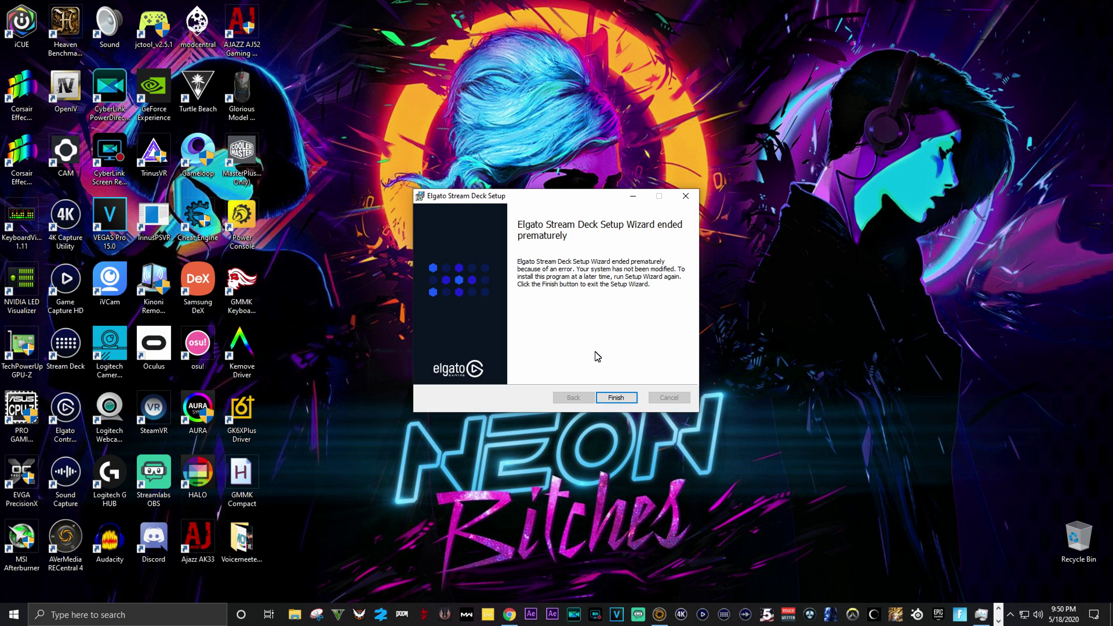
click(615, 397)
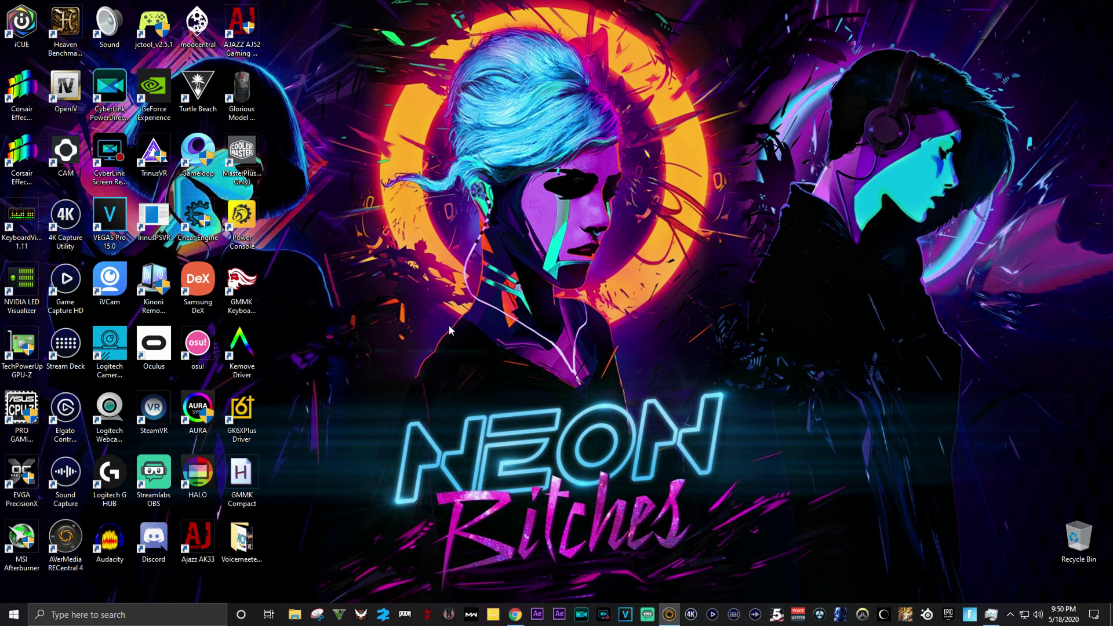
Review the compatibility mode options in the Stream Deck desktop shortcut's properties without changing them.
right_click(67, 347)
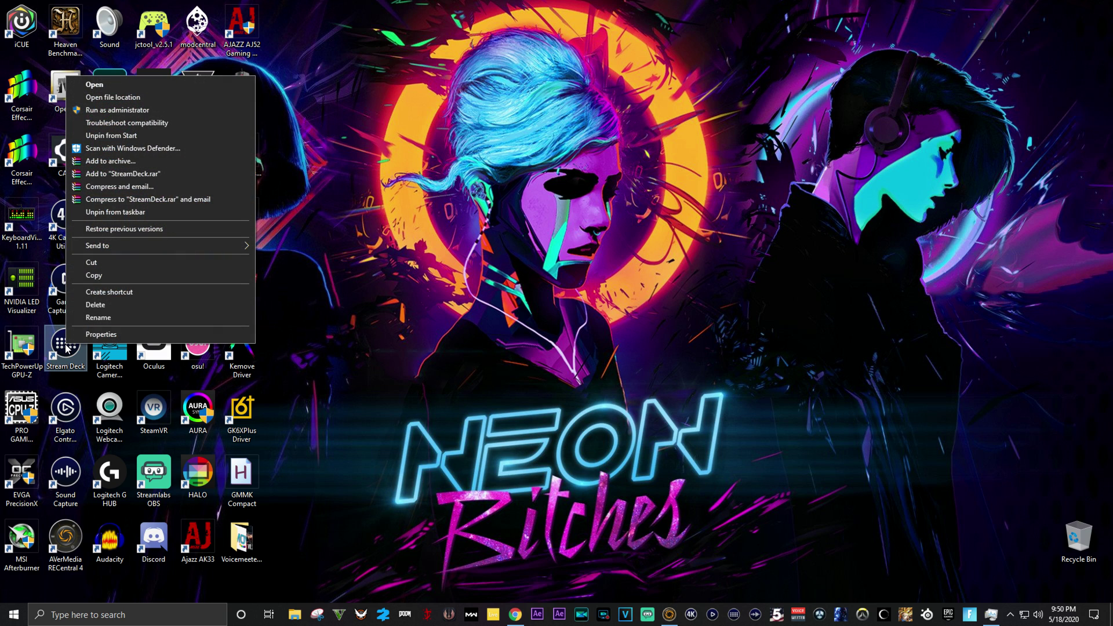
click(102, 333)
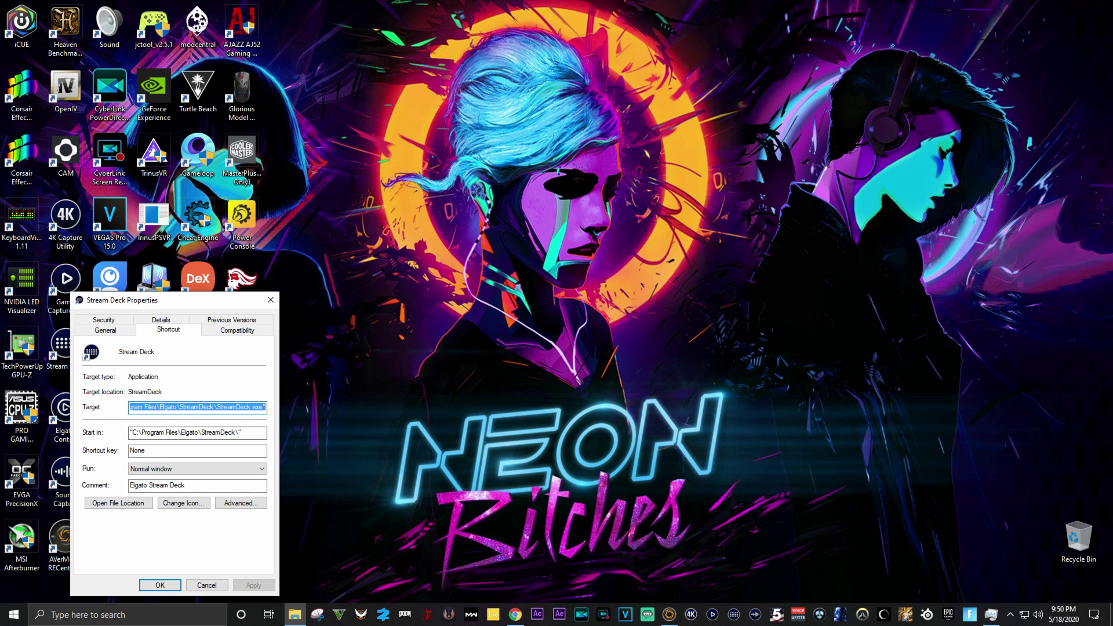
click(114, 333)
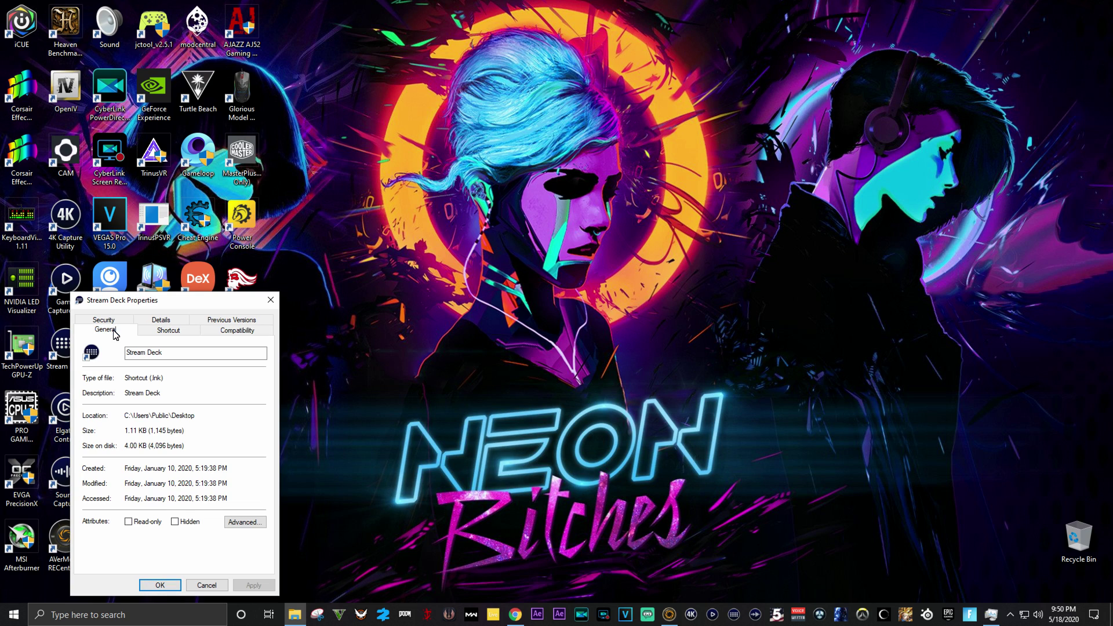
click(228, 332)
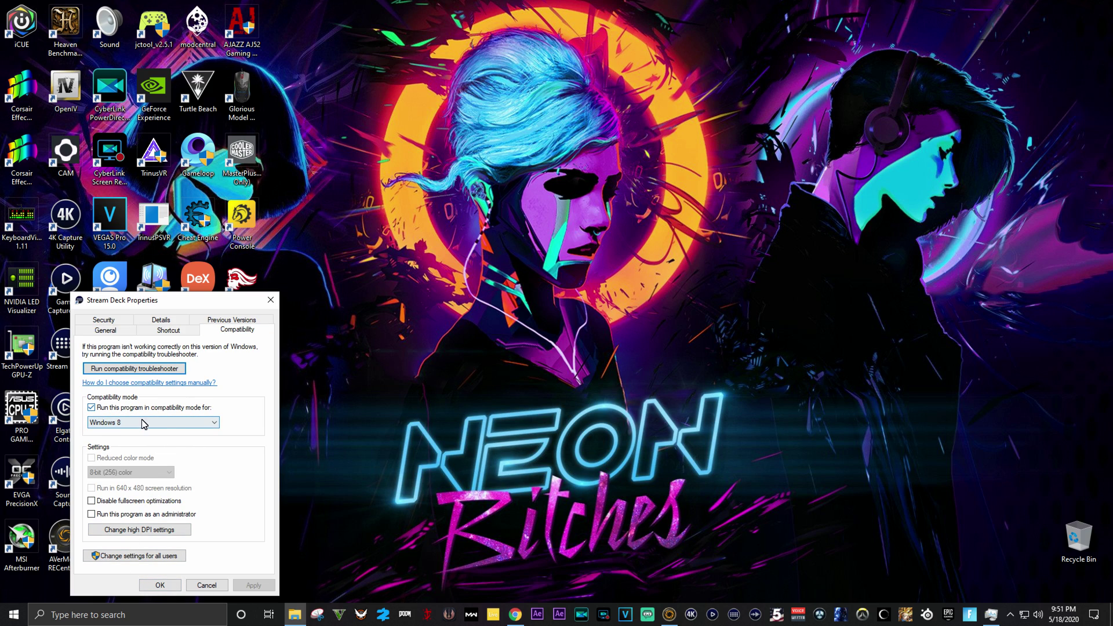
click(172, 422)
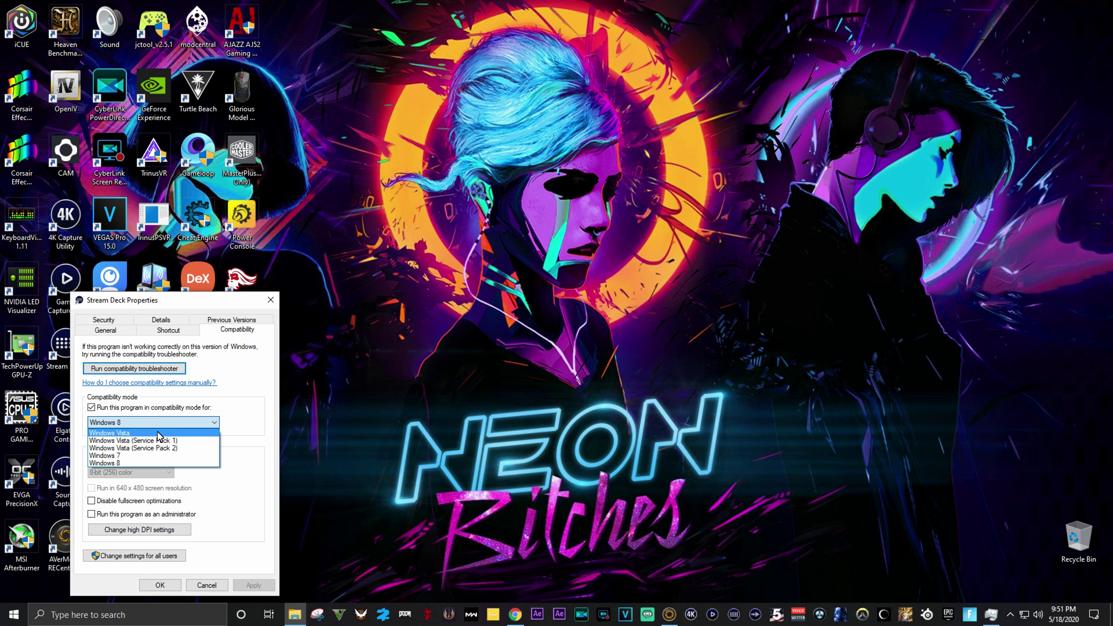
click(162, 424)
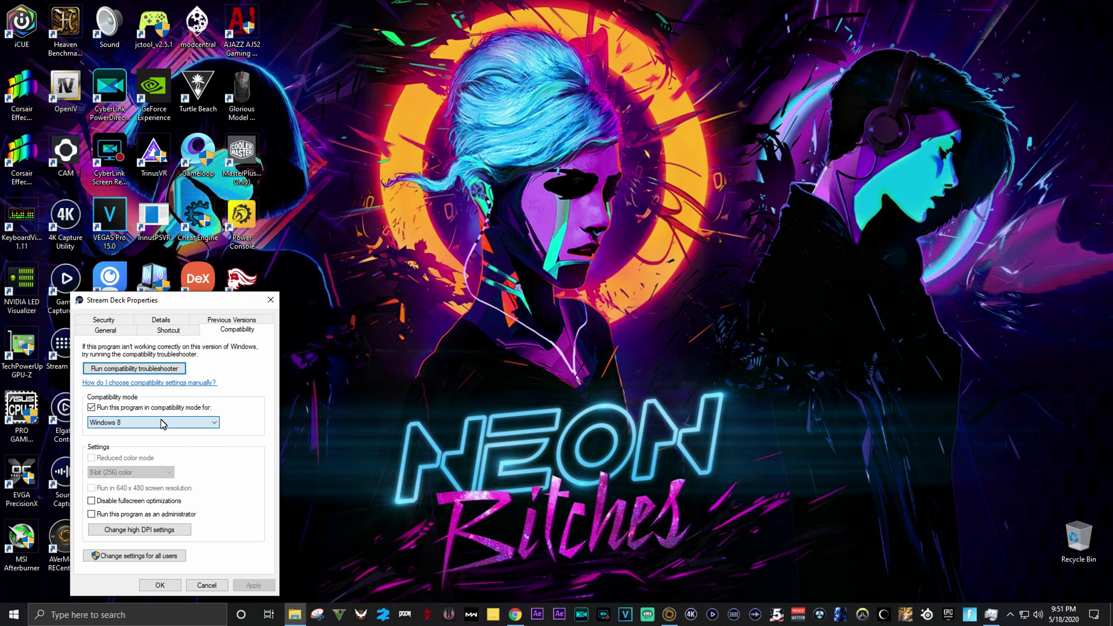
click(208, 586)
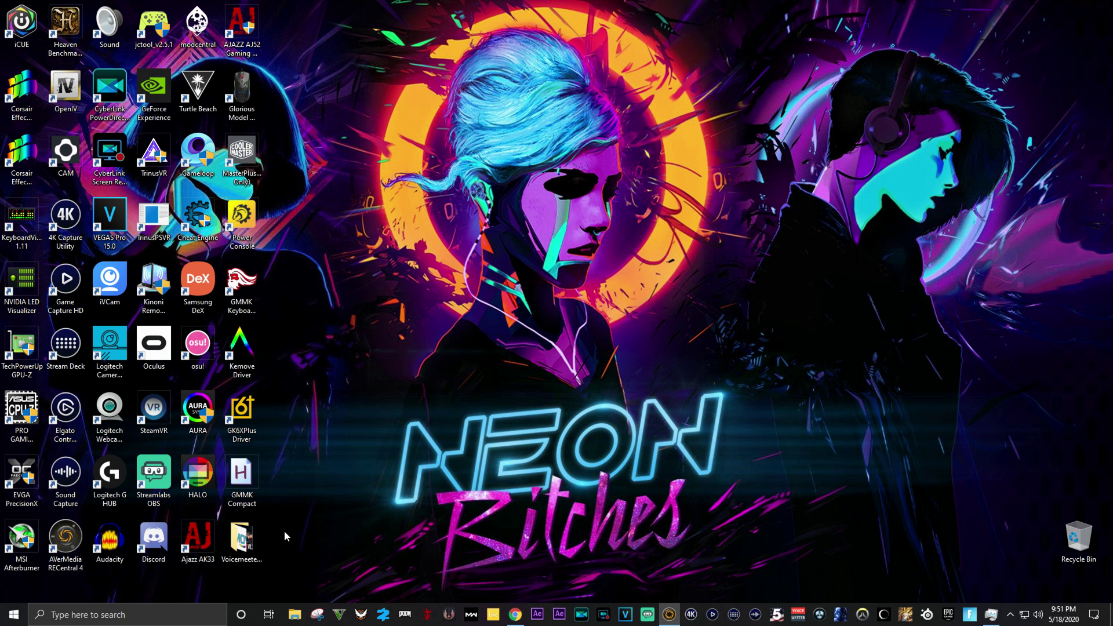
Run the Program Compatibility Troubleshooter from the Update & Security troubleshooting page in Windows Settings.
click(14, 614)
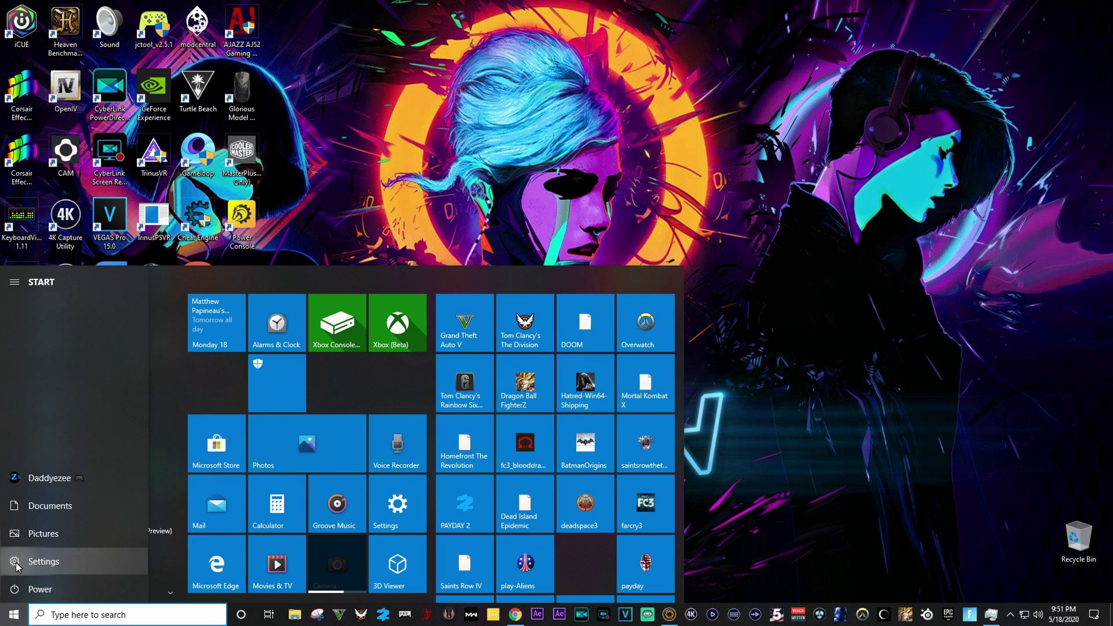
click(19, 562)
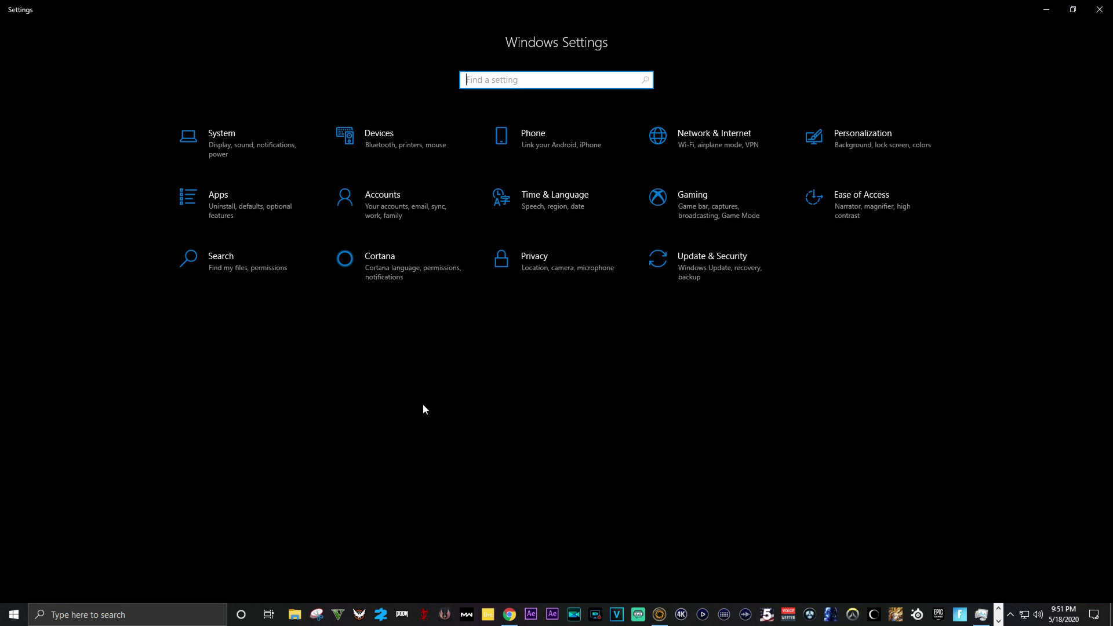
click(725, 263)
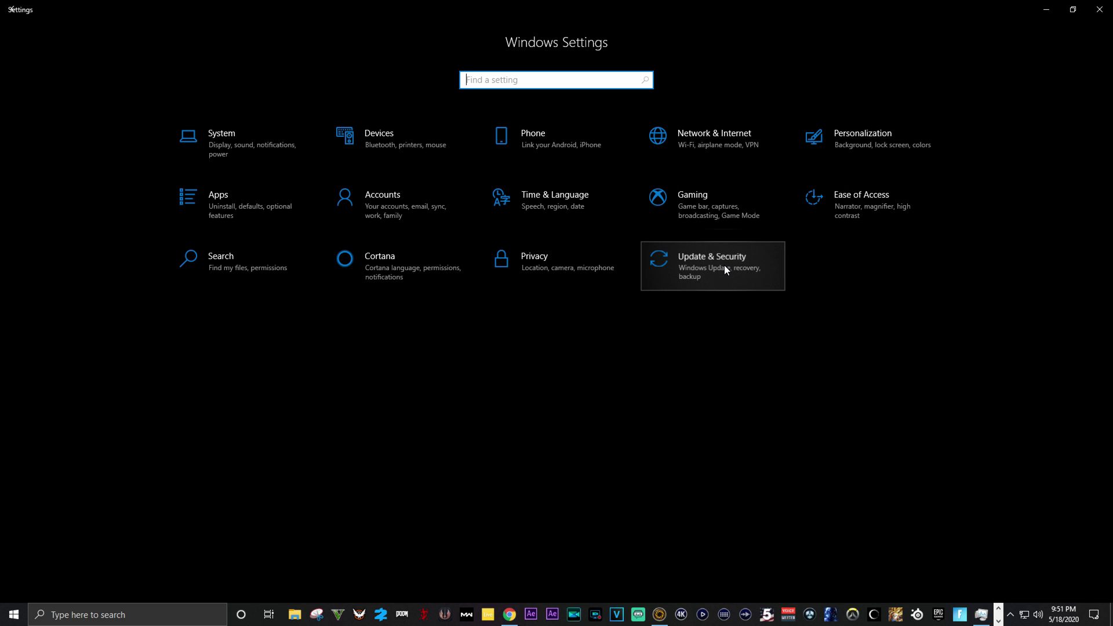
click(714, 267)
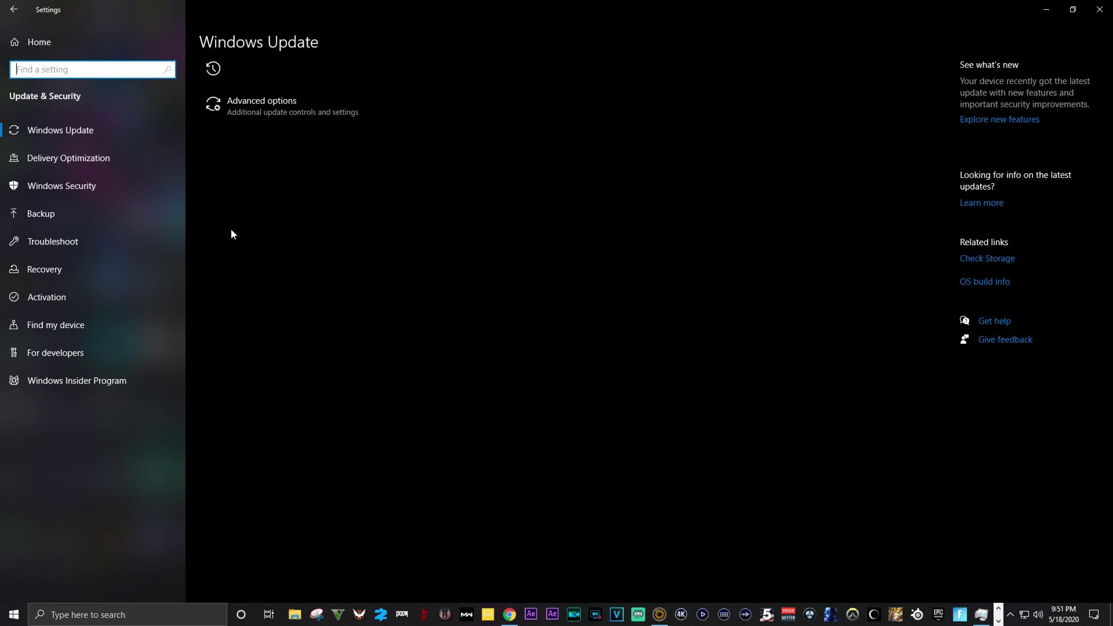
click(67, 246)
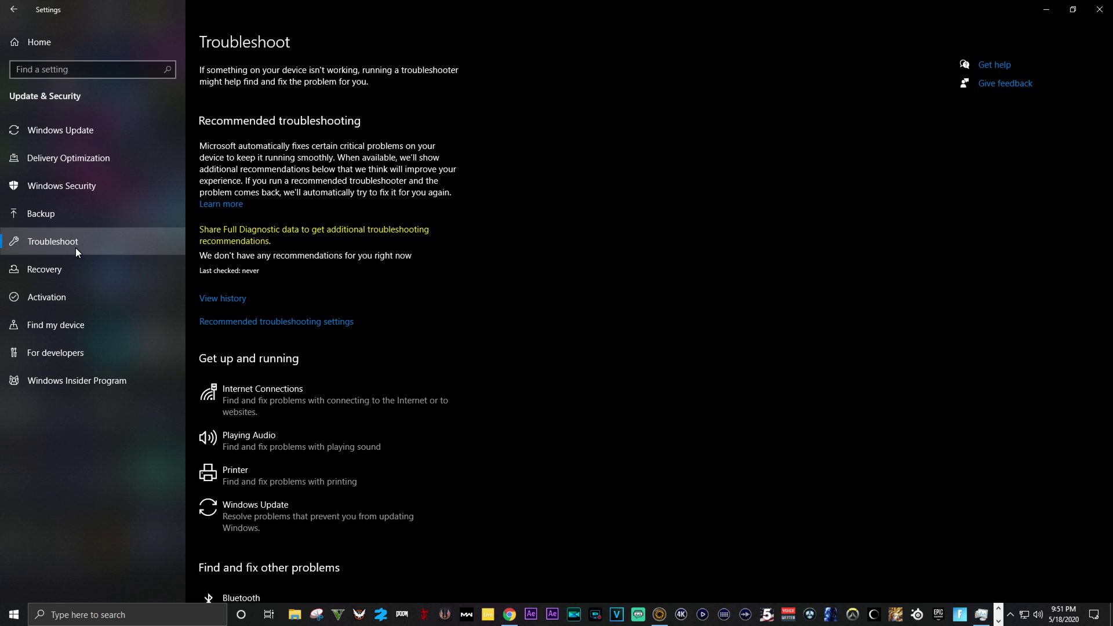
scroll(280, 249, down, 3)
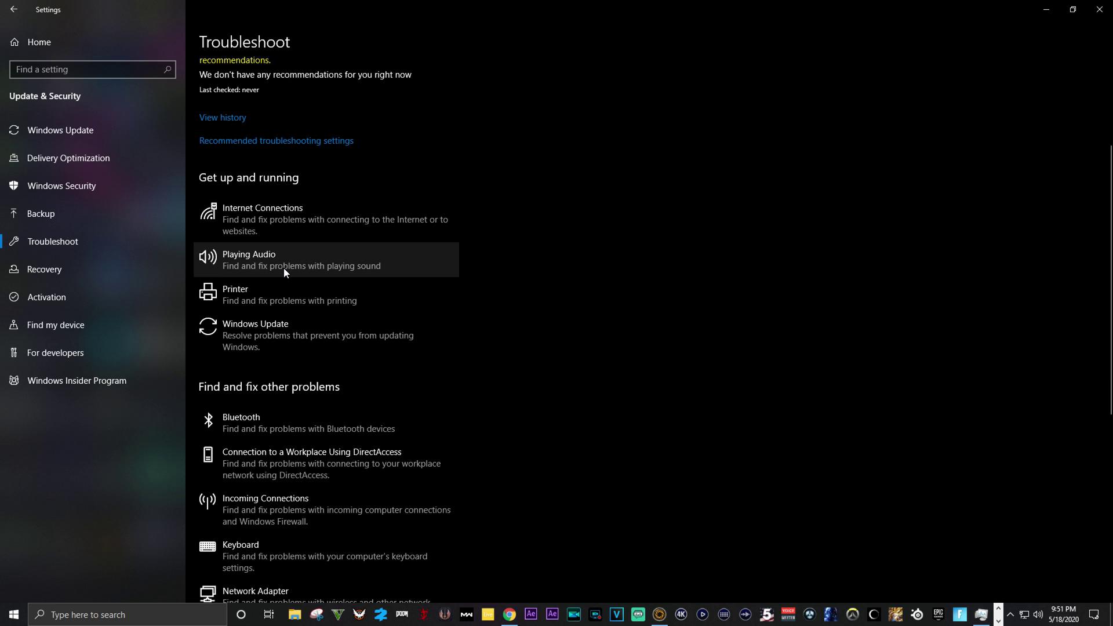
scroll(284, 271, down, 5)
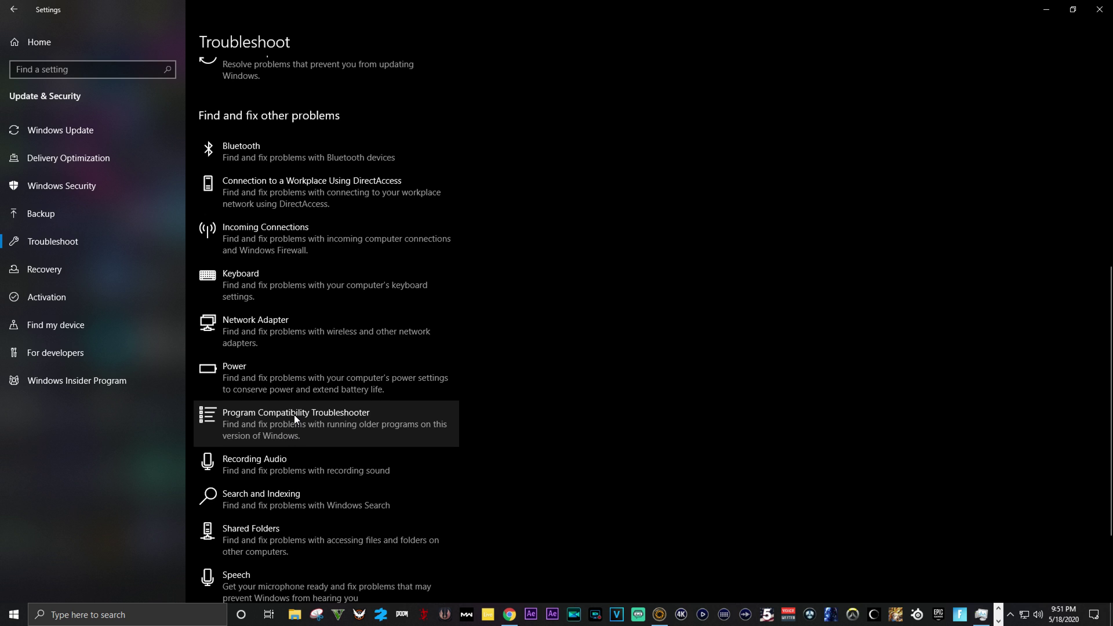
click(293, 420)
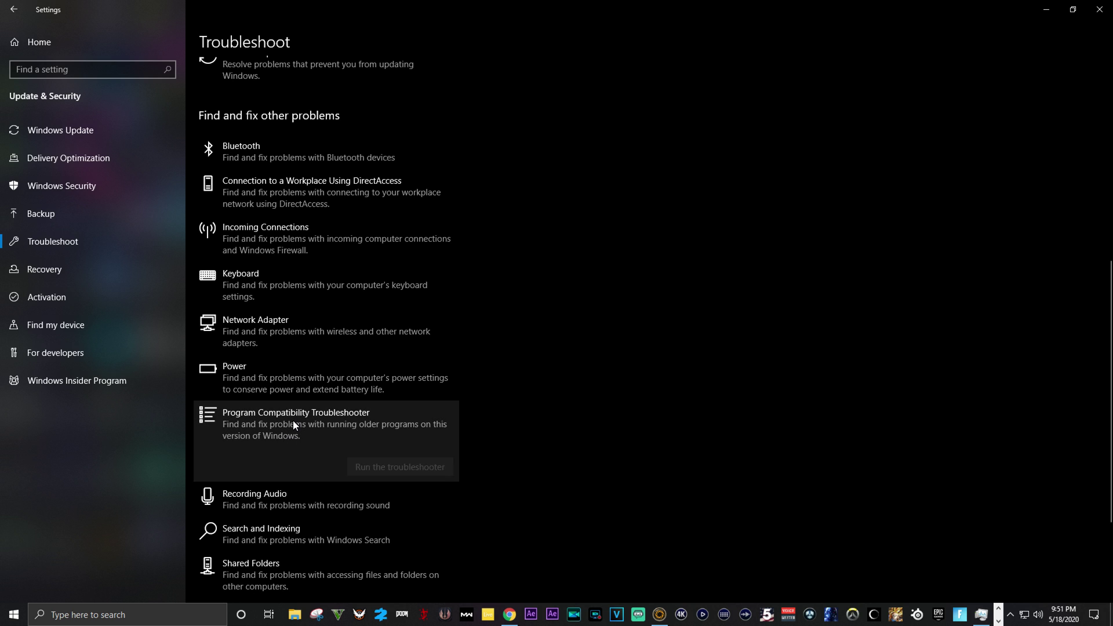
click(384, 466)
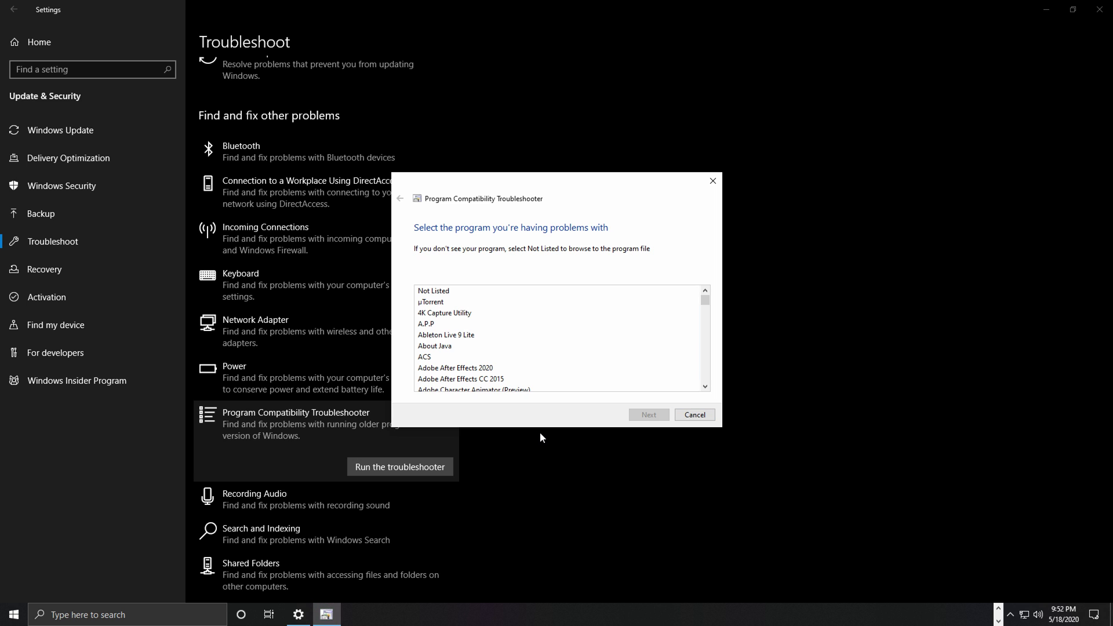
Choose Stream Deck as the program having problems and continue to the troubleshooting options.
scroll(516, 351, down, 10)
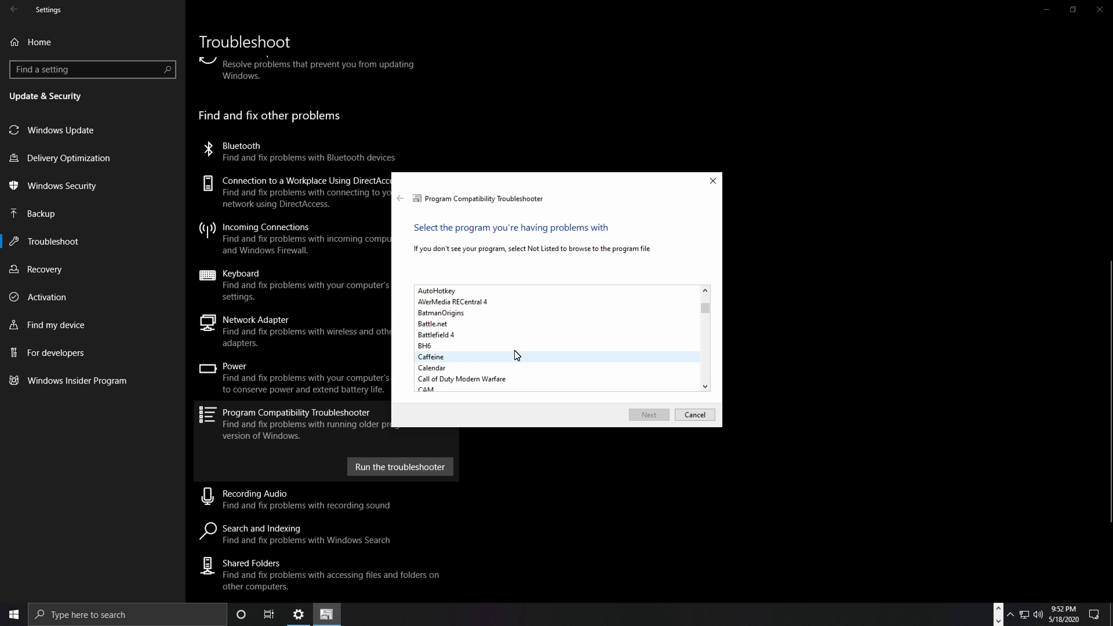
scroll(528, 356, down, 18)
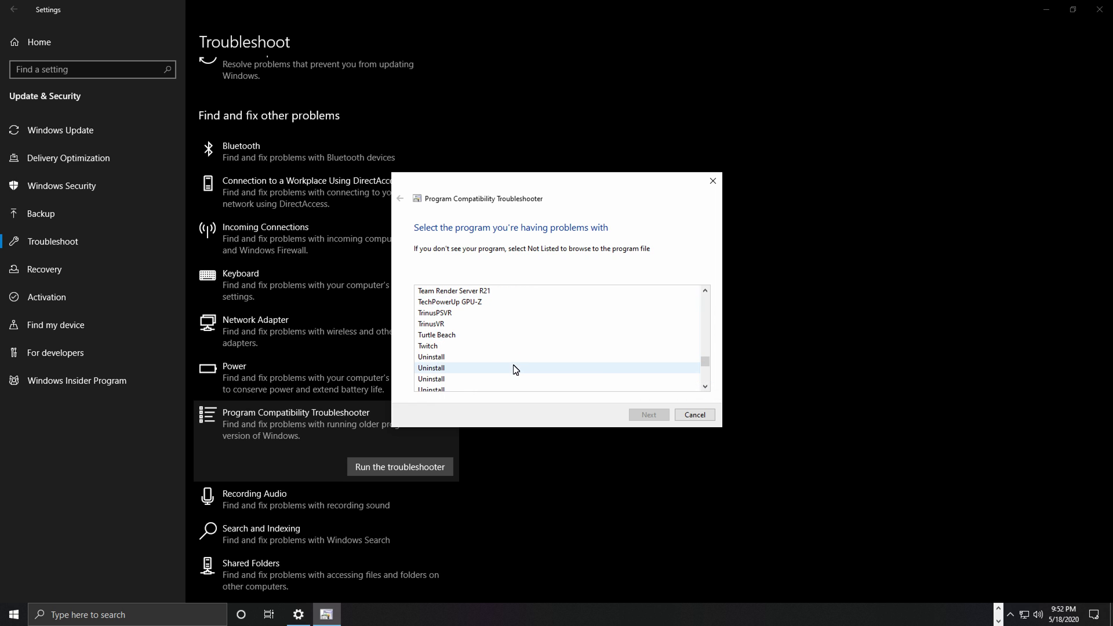
scroll(498, 368, up, 2)
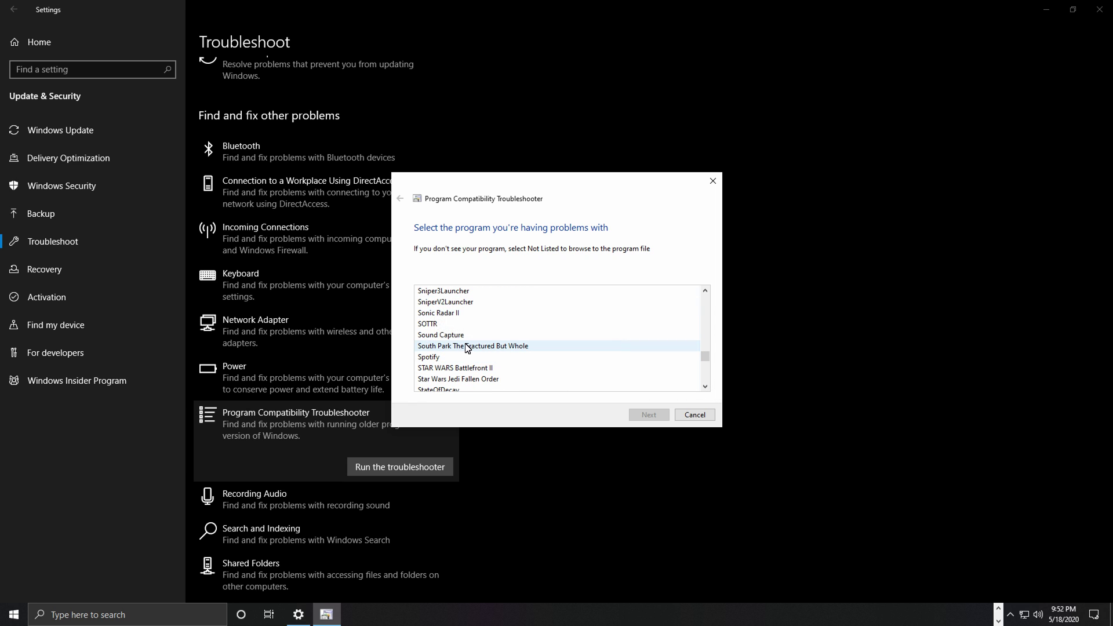
scroll(468, 347, up, 1)
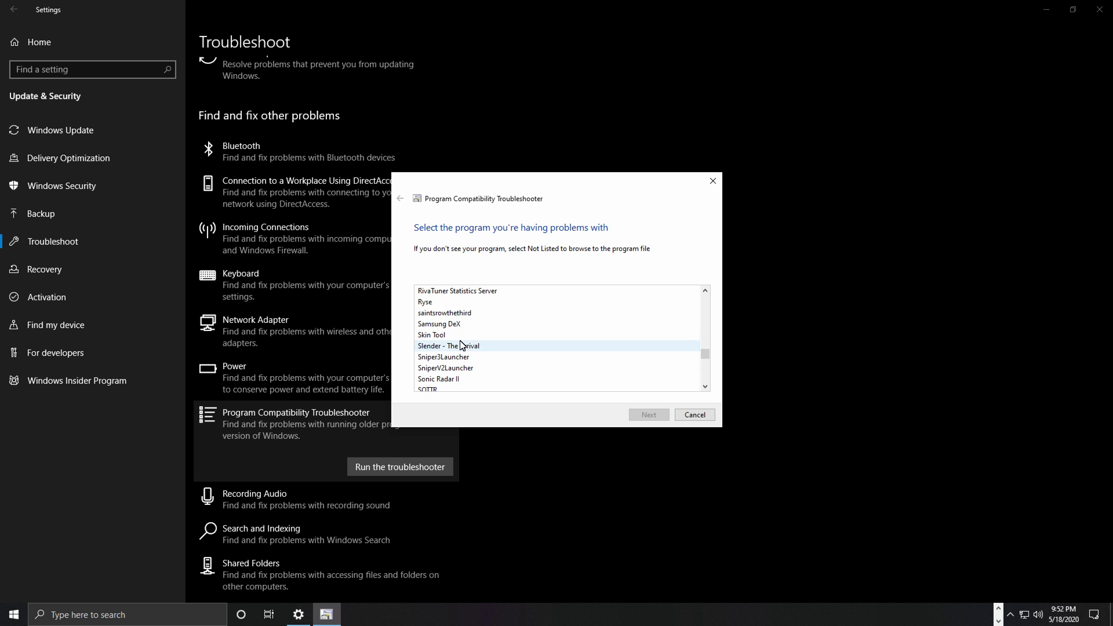
scroll(463, 346, down, 1)
scroll(462, 347, down, 2)
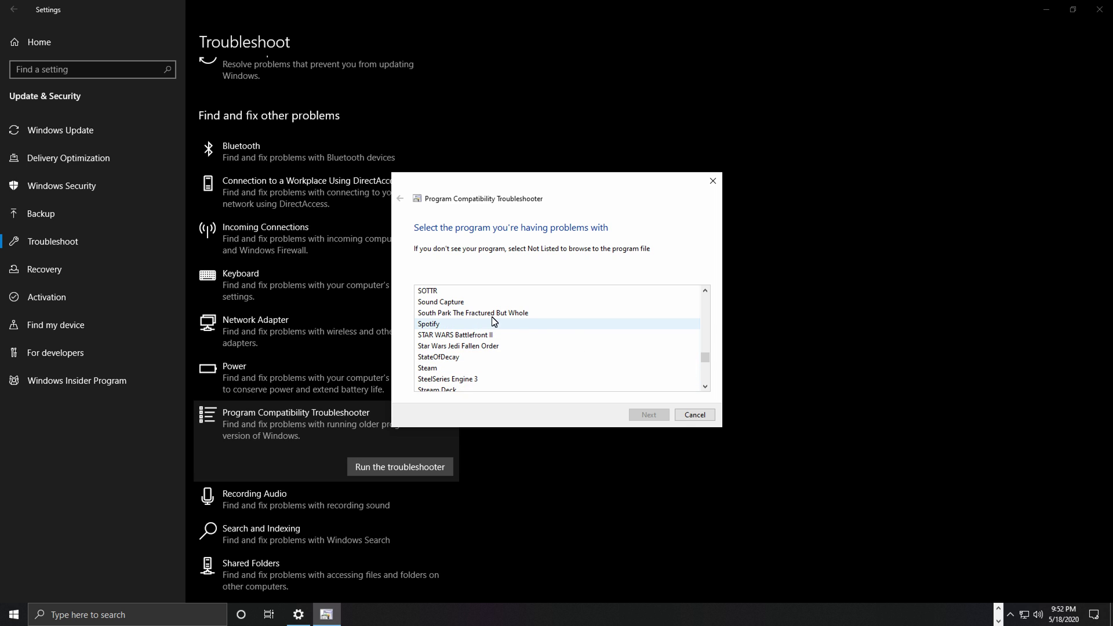
scroll(465, 319, down, 1)
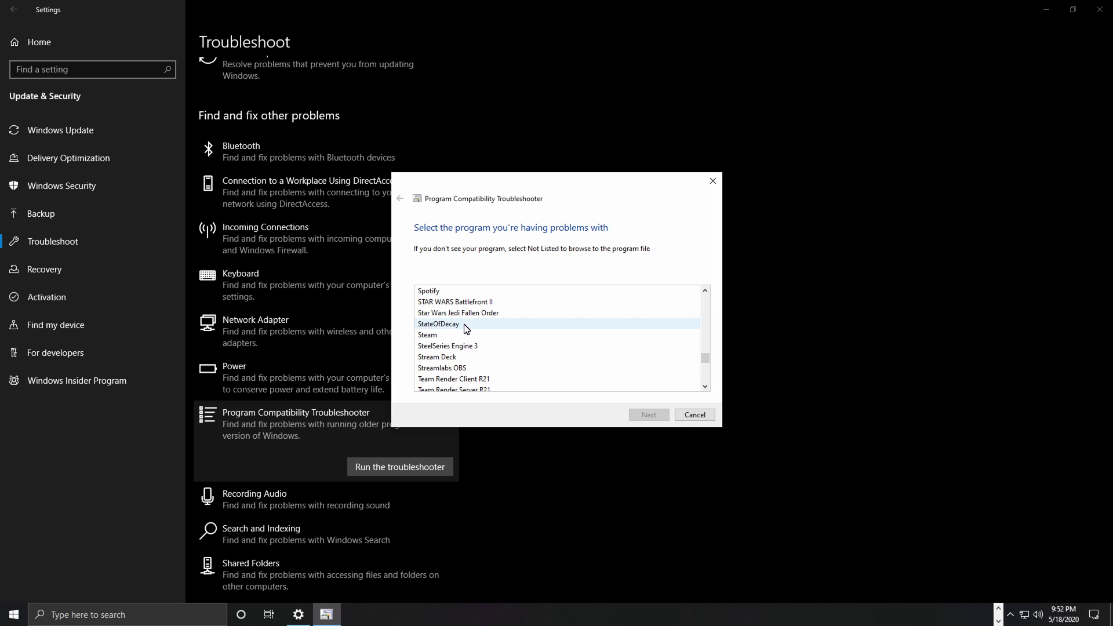
click(449, 359)
click(644, 415)
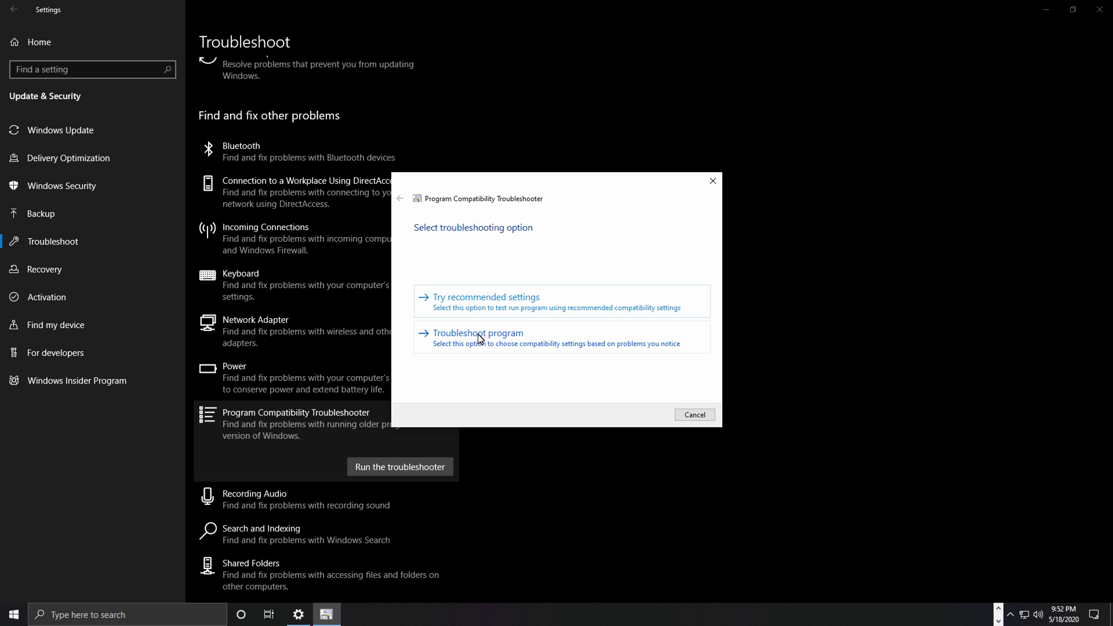
Try the recommended compatibility settings for Stream Deck and test the program with them.
click(470, 313)
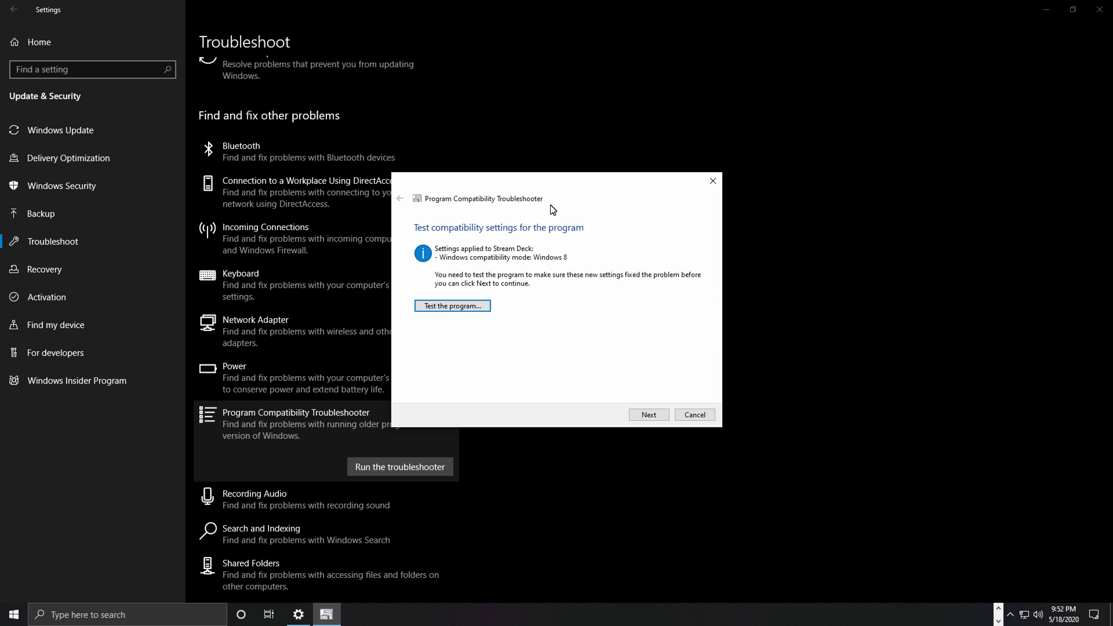
click(449, 307)
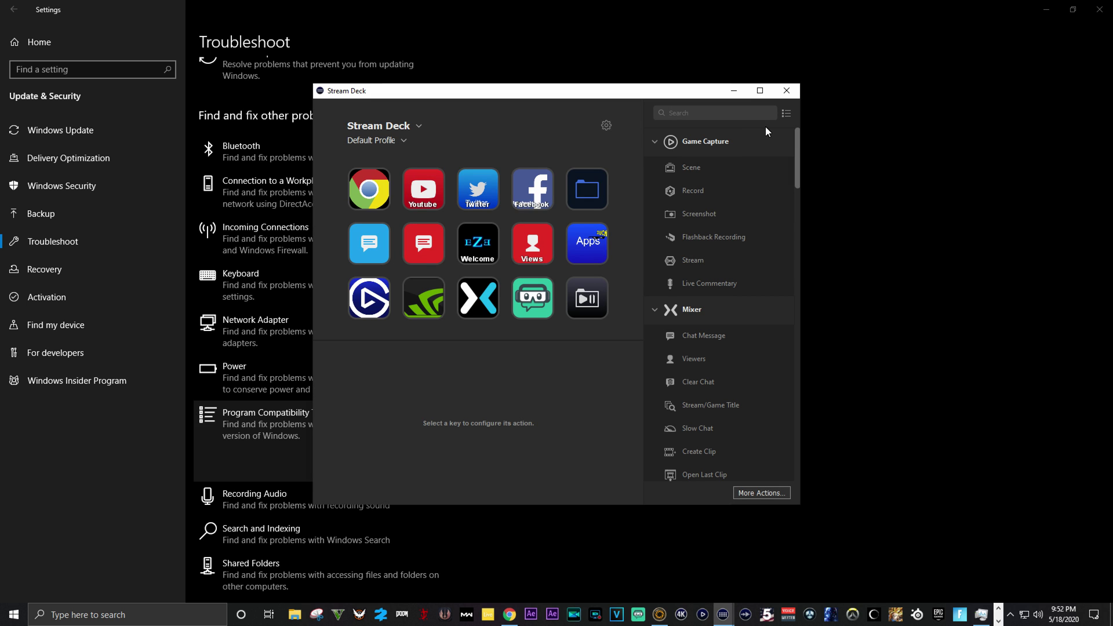
Close the open Stream Deck windows and start installing the offered Stream Deck 4.7.0.12981 update.
click(787, 91)
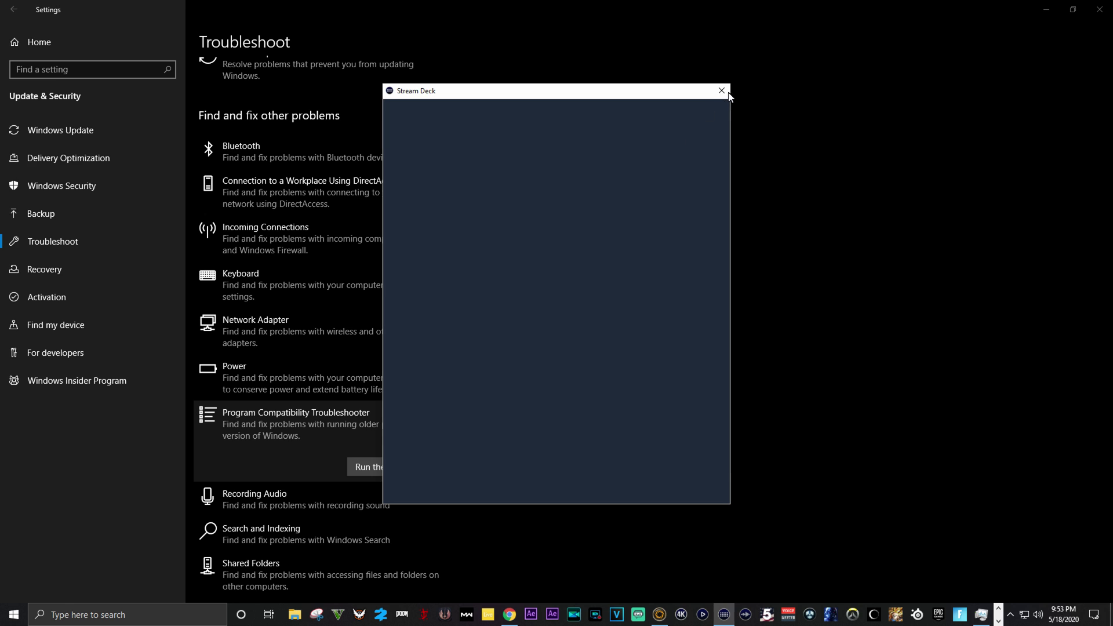
click(722, 89)
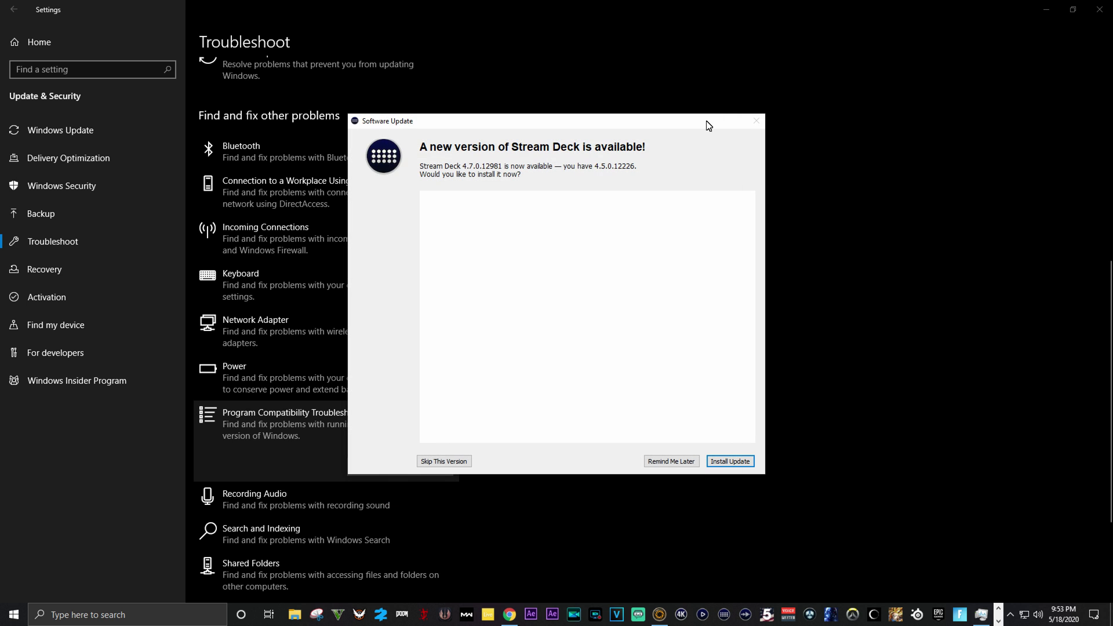
click(731, 461)
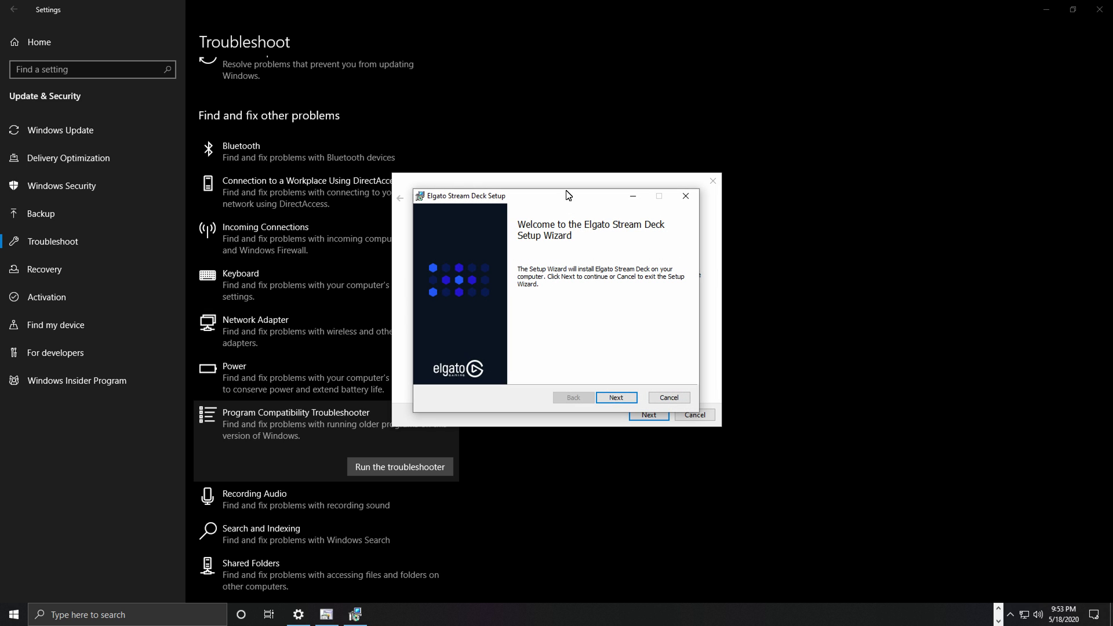
Accept the license agreement in the Elgato Stream Deck setup wizard and carry the installation through to the end.
click(617, 398)
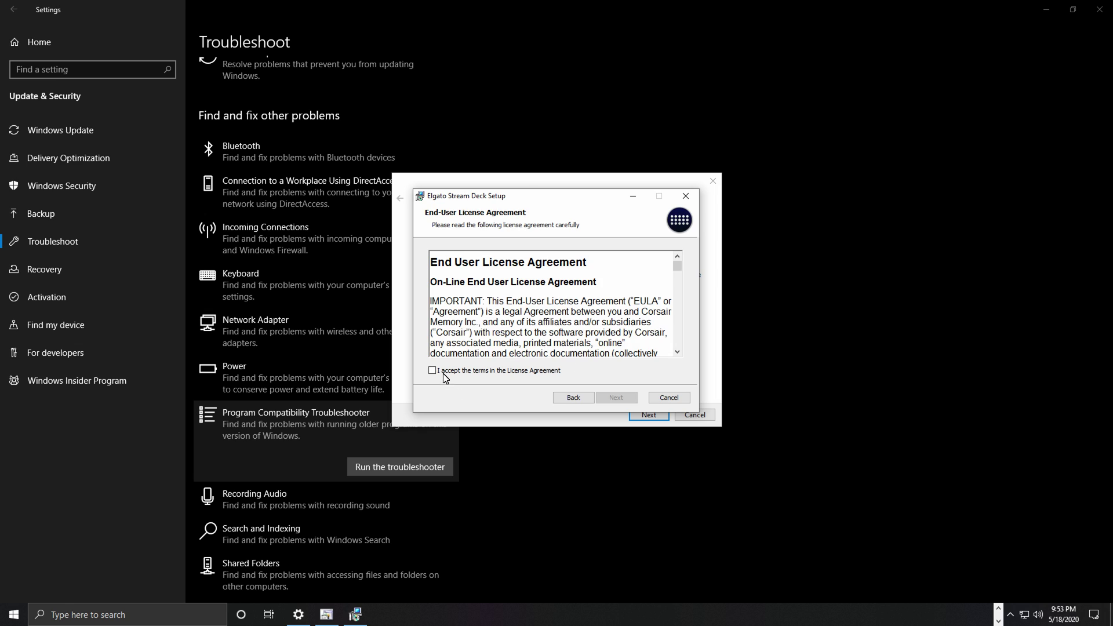
click(447, 372)
click(615, 398)
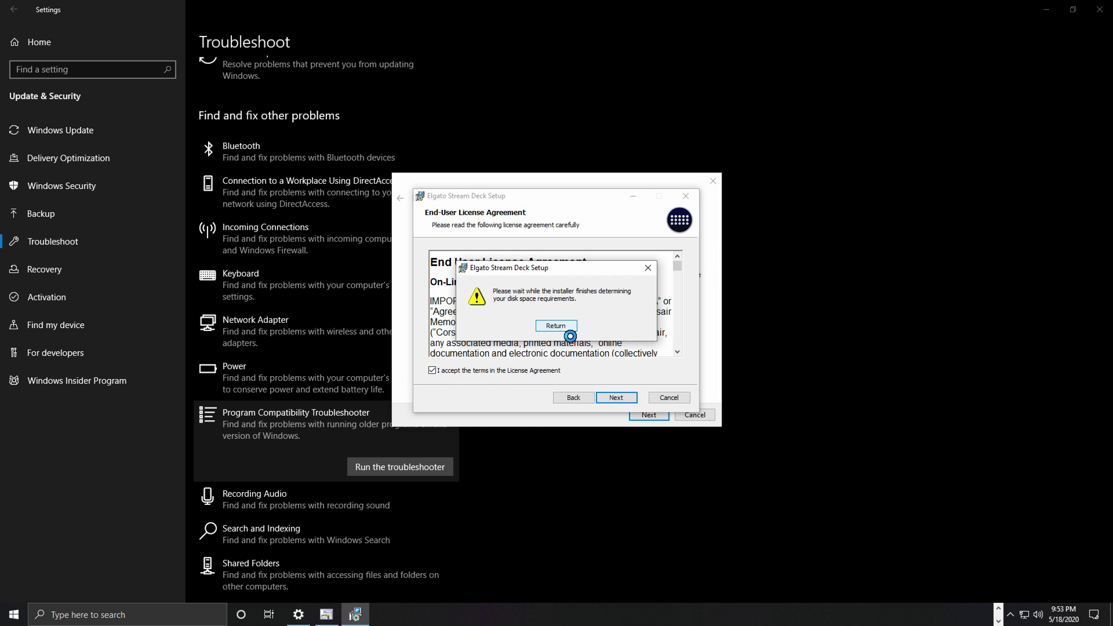
click(619, 402)
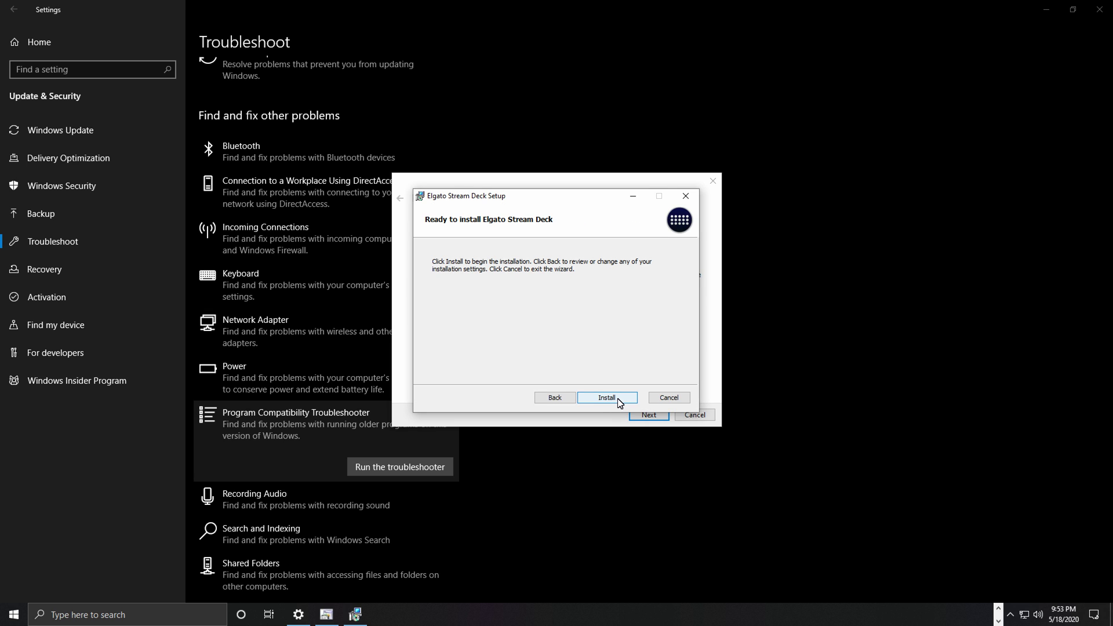
click(607, 397)
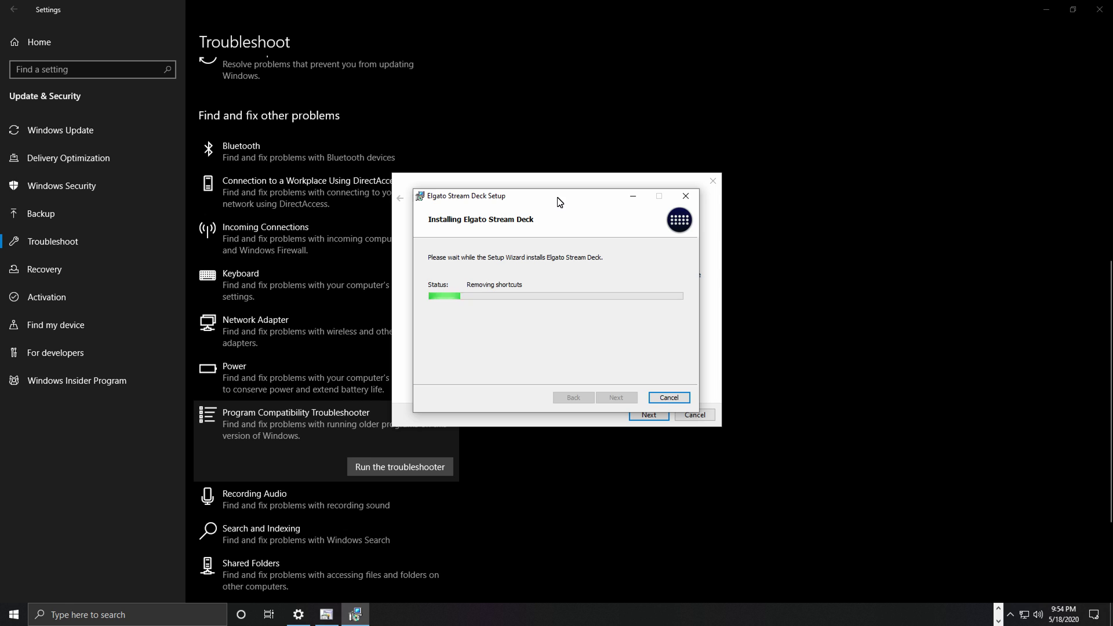
drag(552, 197, 435, 319)
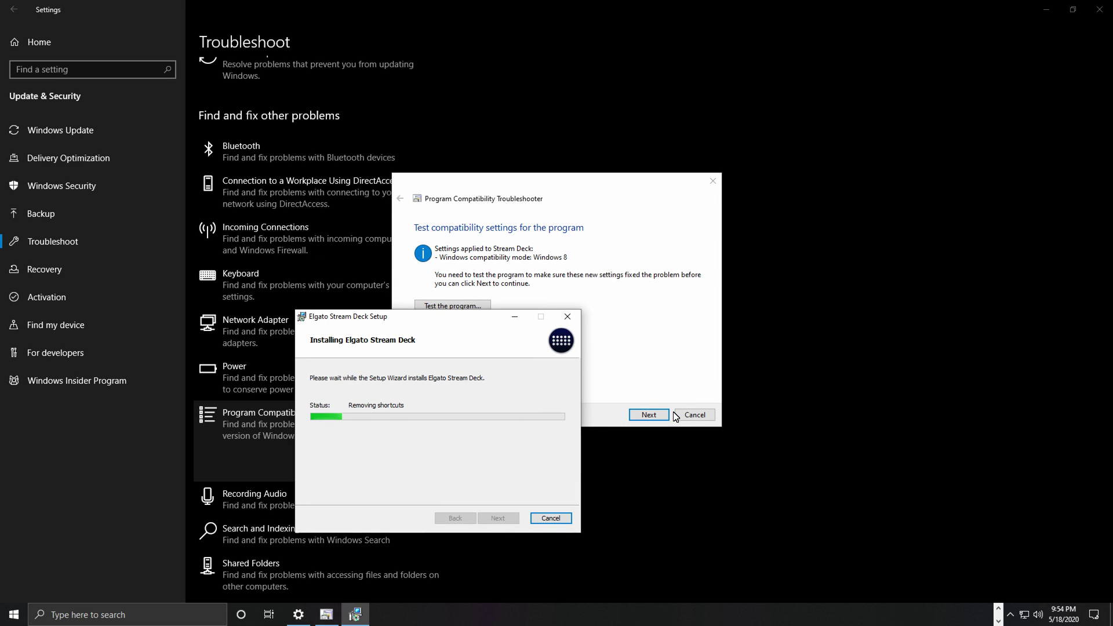
drag(469, 322, 624, 206)
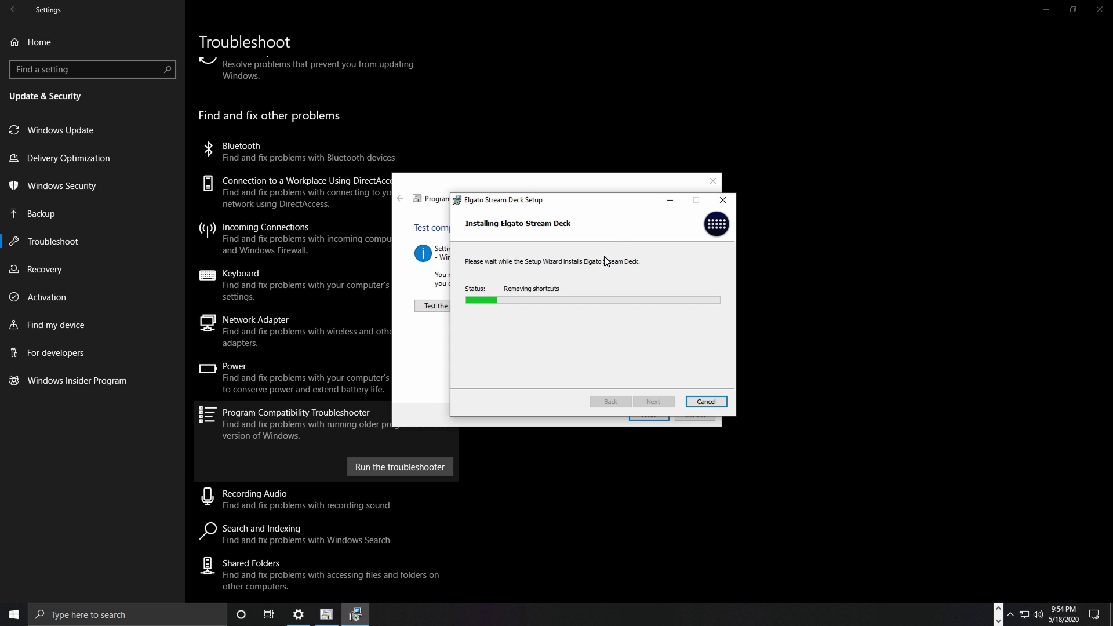
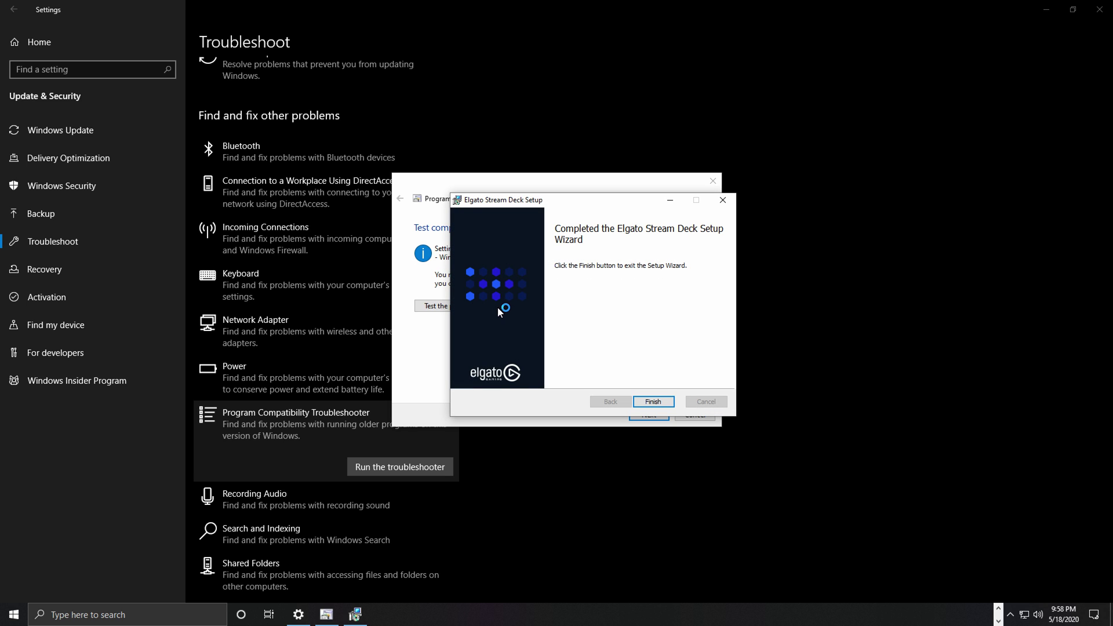
click(654, 401)
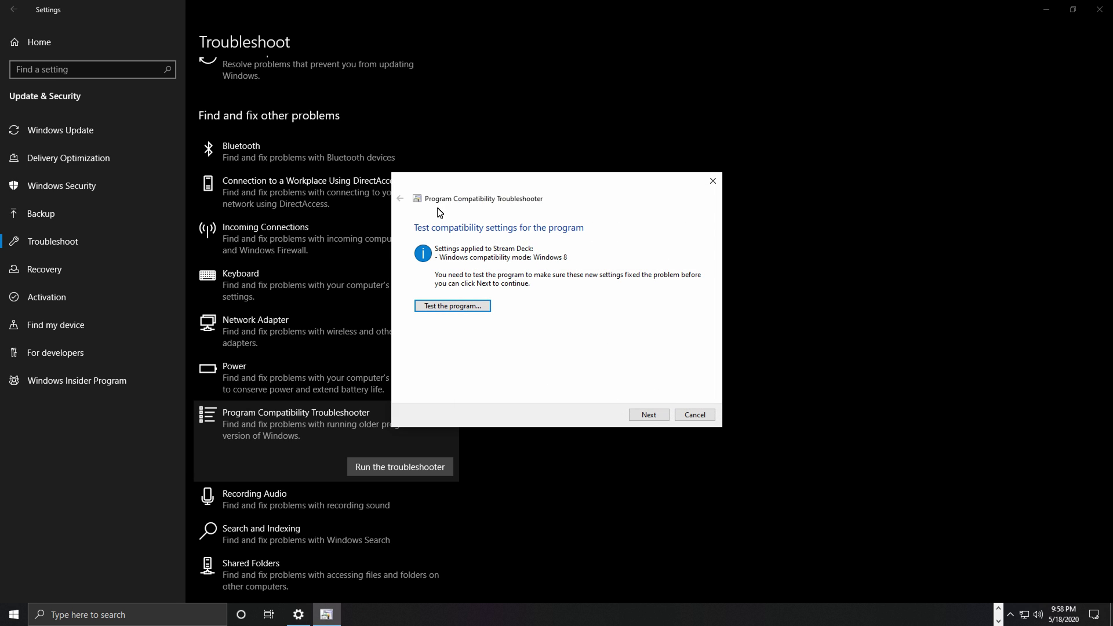
Save the tested compatibility settings for Stream Deck and close both the troubleshooter and the blank Stream Deck window.
click(648, 415)
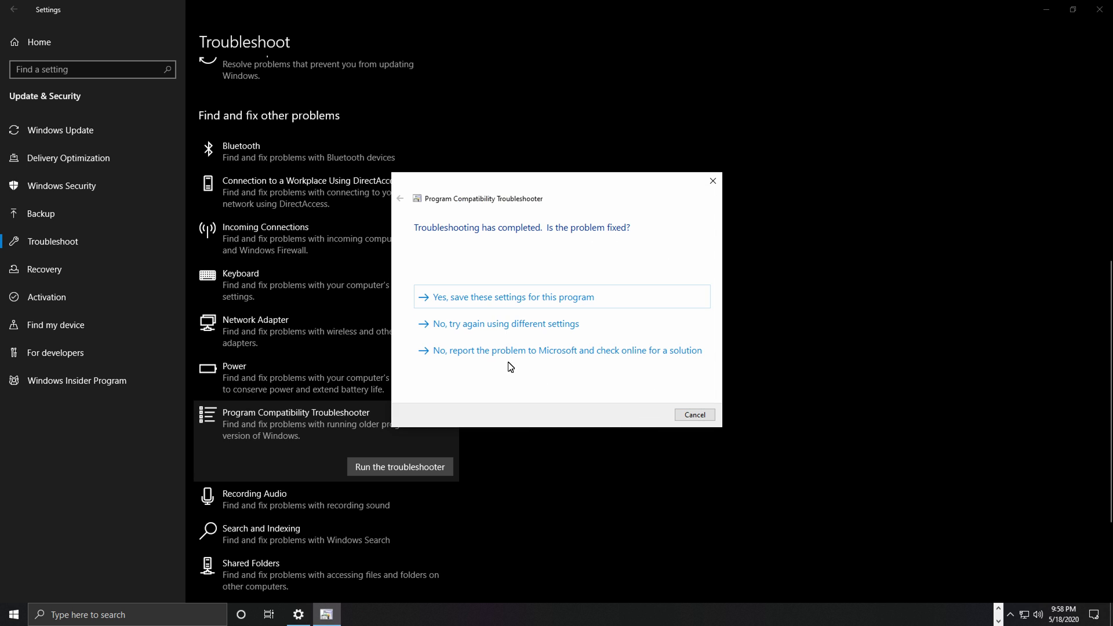
click(472, 301)
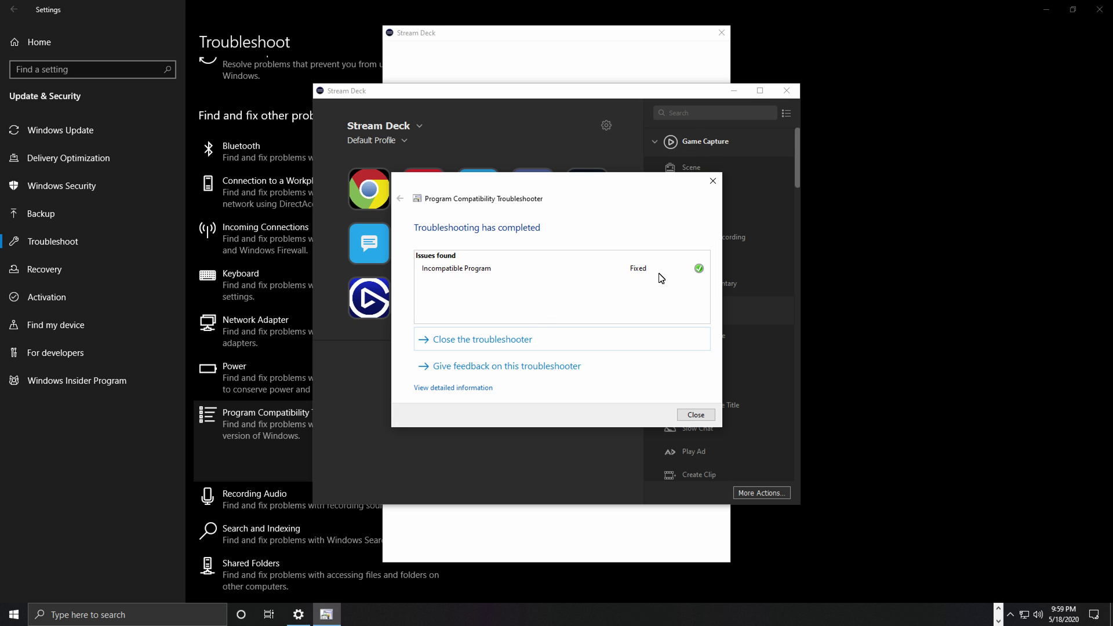
click(696, 415)
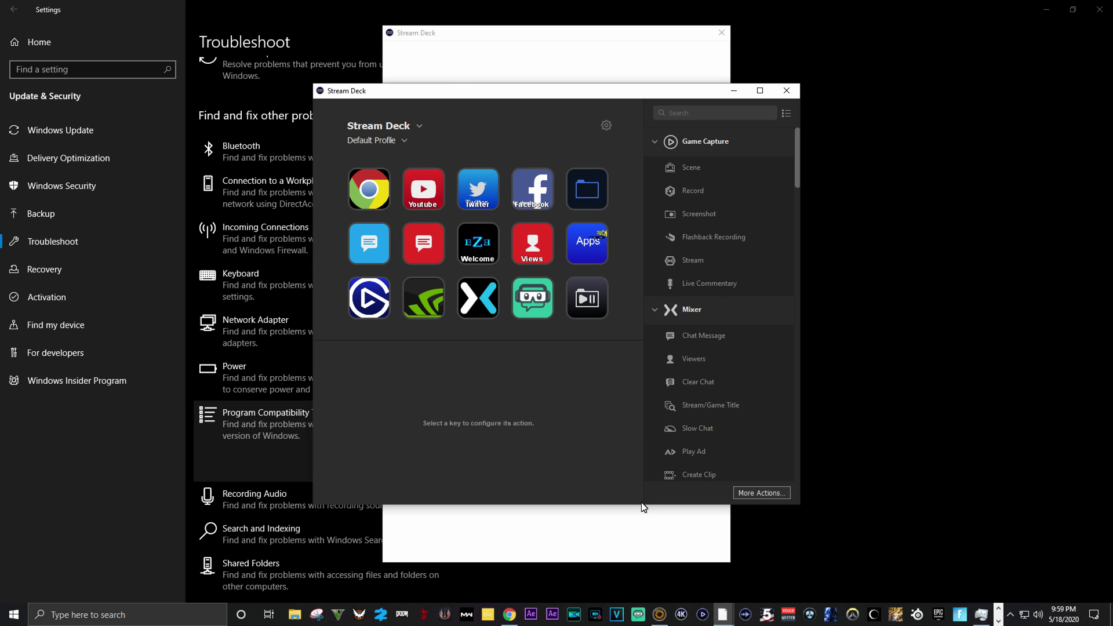
click(721, 33)
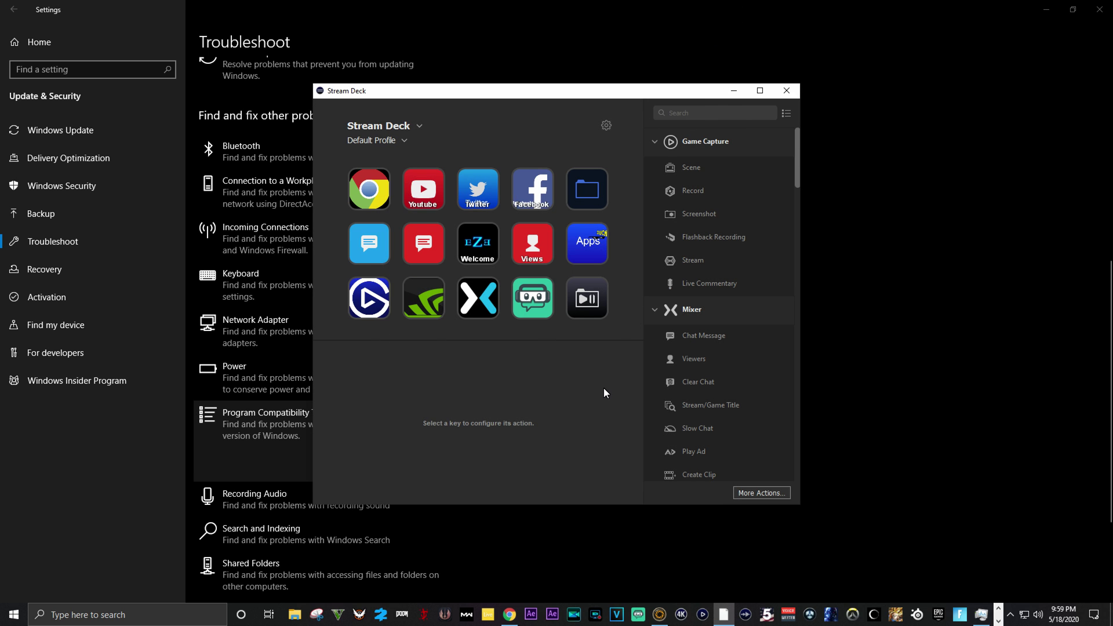